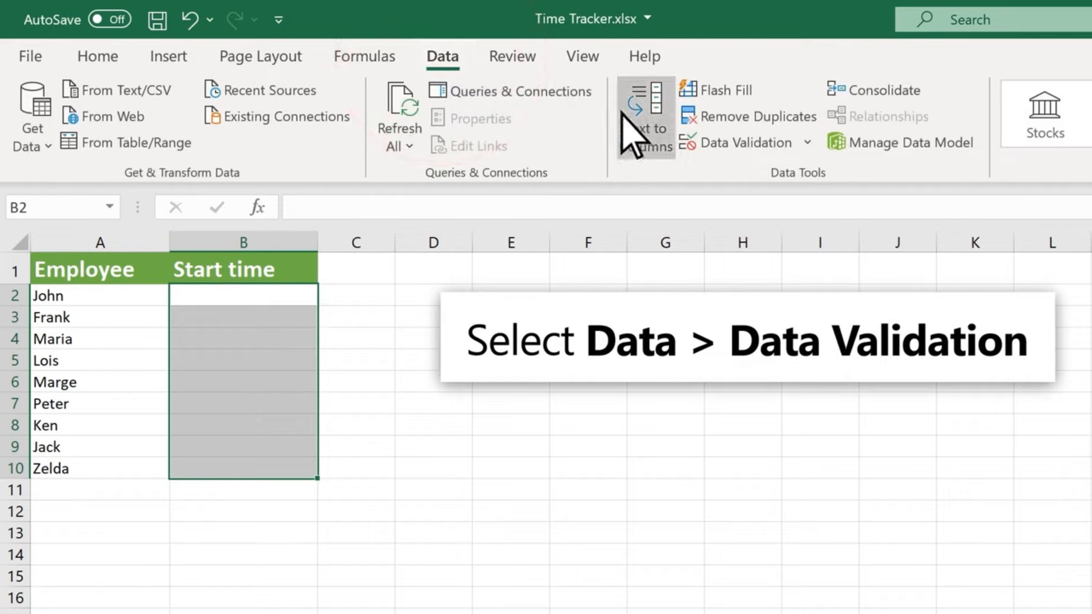
# - Set data validation on the Start time cells B2:B10 to allow only times between 8 AM and 5 PM
pyautogui.click(706, 154)
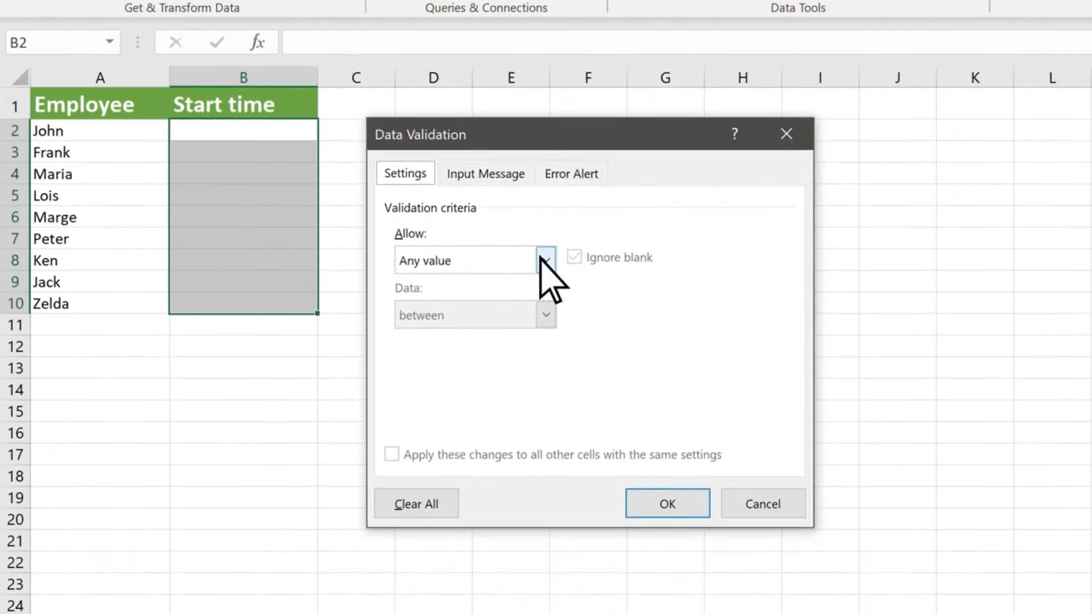
pyautogui.click(545, 411)
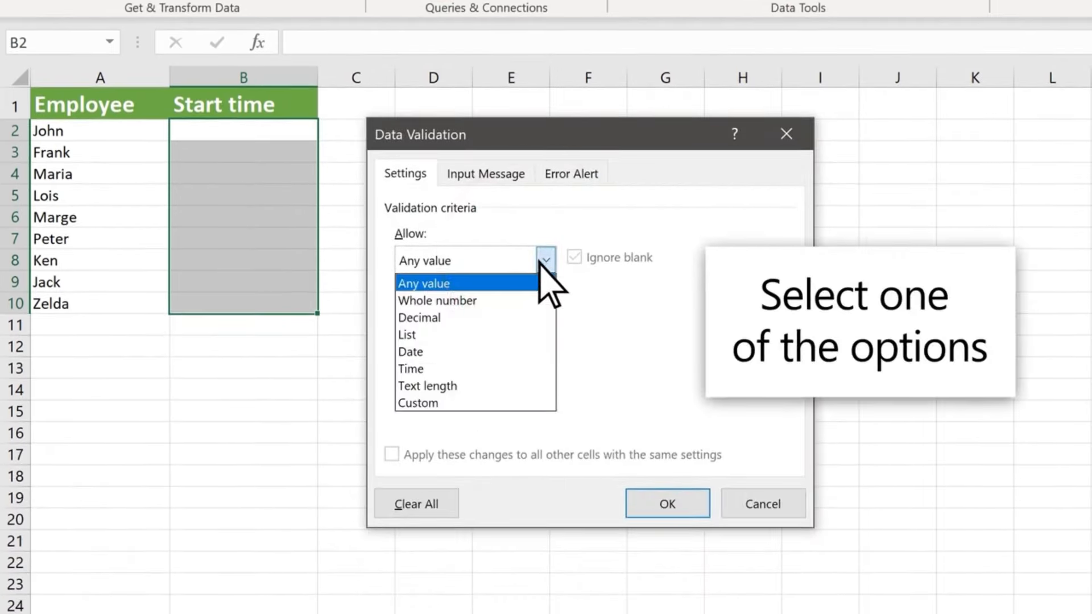
pyautogui.click(515, 368)
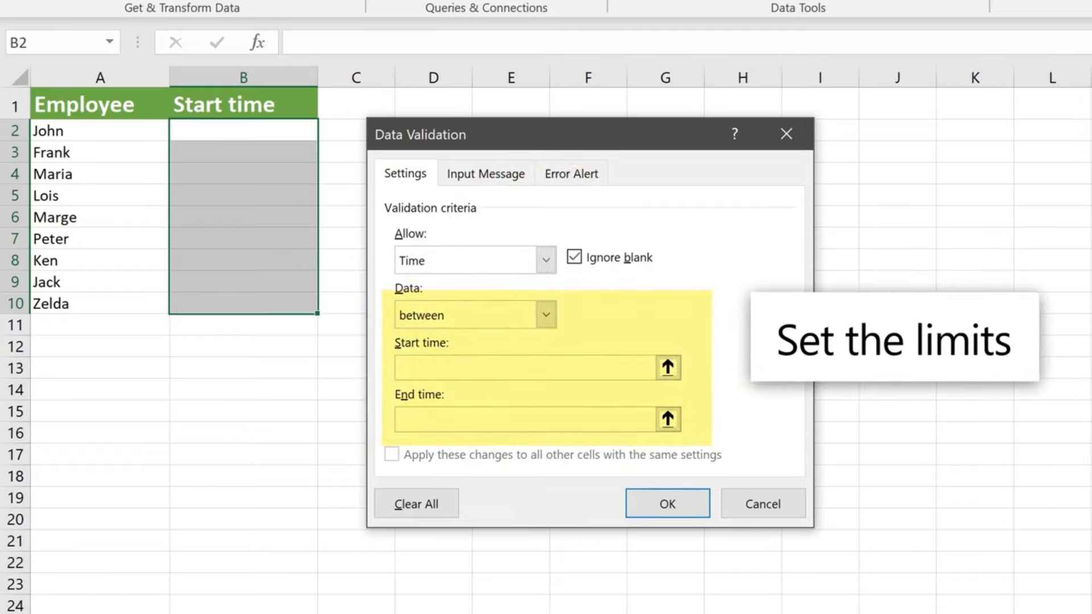
pyautogui.write('8 AM')
pyautogui.click(516, 415)
pyautogui.write('5 PM')
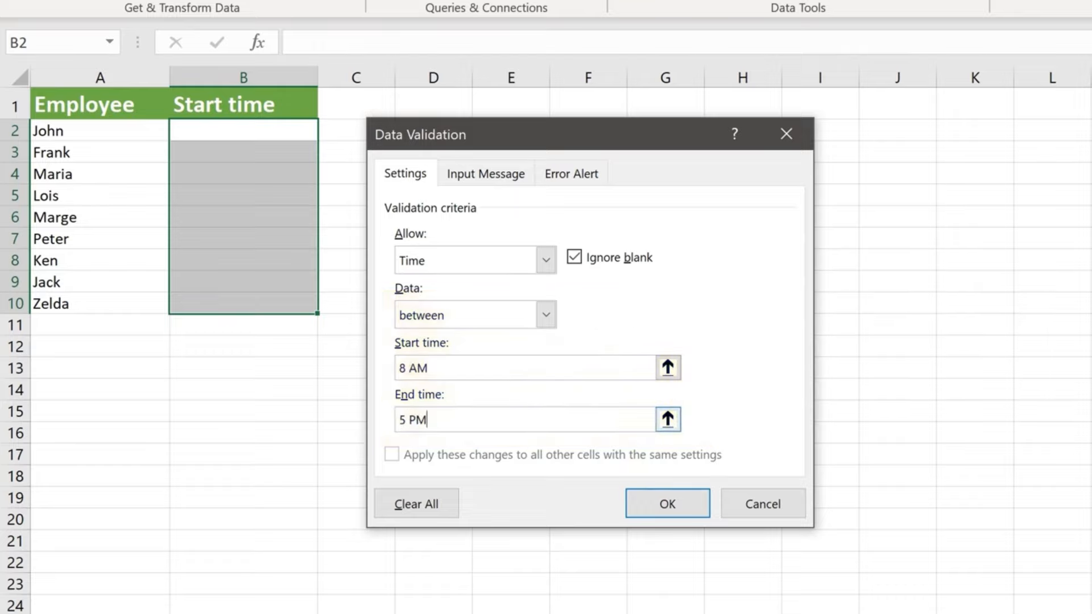
# - Add a validation input message titled "Instructions" with the text "Please enter a time between 8 AM and 5 PM"
pyautogui.click(480, 175)
pyautogui.click(496, 295)
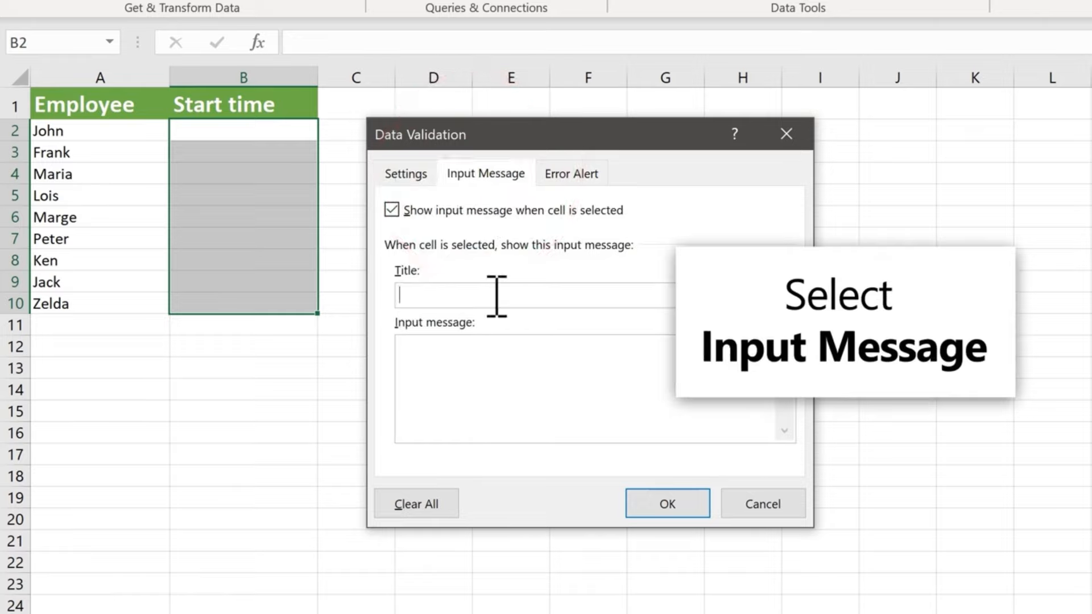
pyautogui.write('Instructions')
pyautogui.press('Tab')
pyautogui.write('Please enter a time bet')
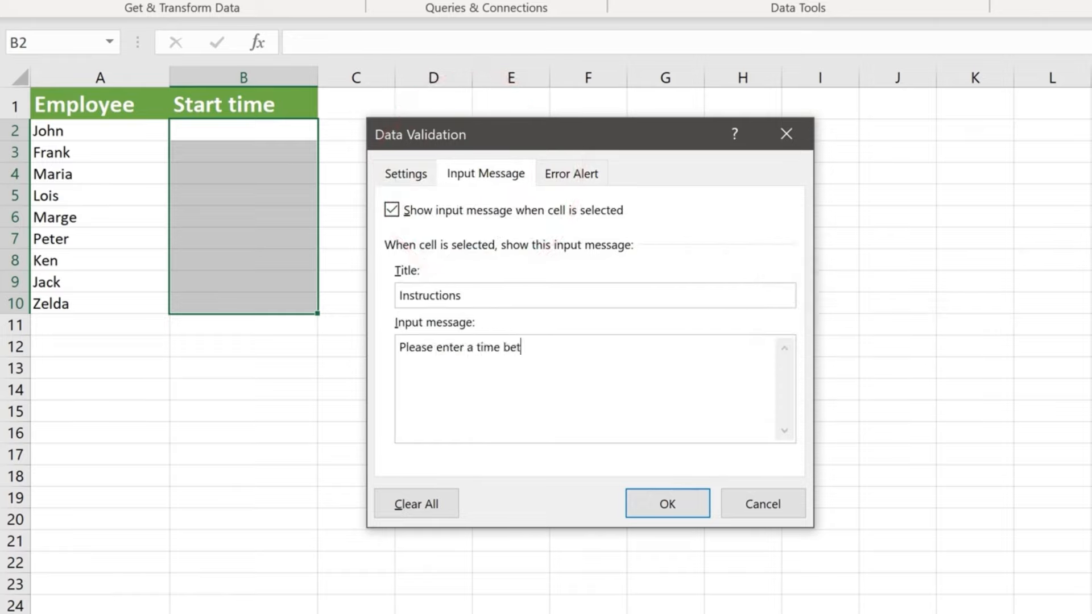
pyautogui.write('ween 8 AM and 5 PM')
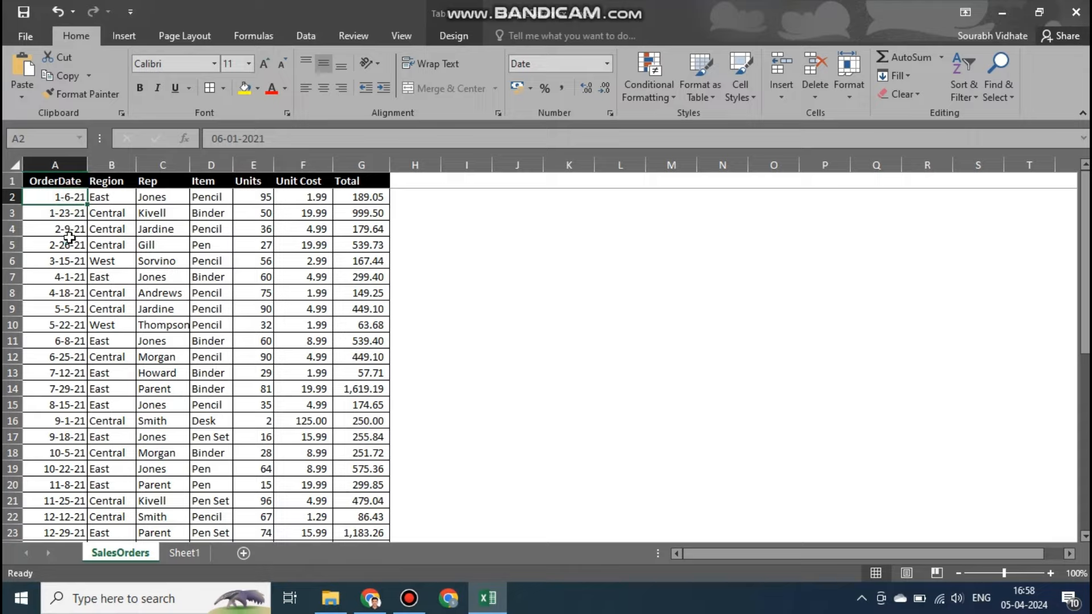
pyautogui.click(93, 198)
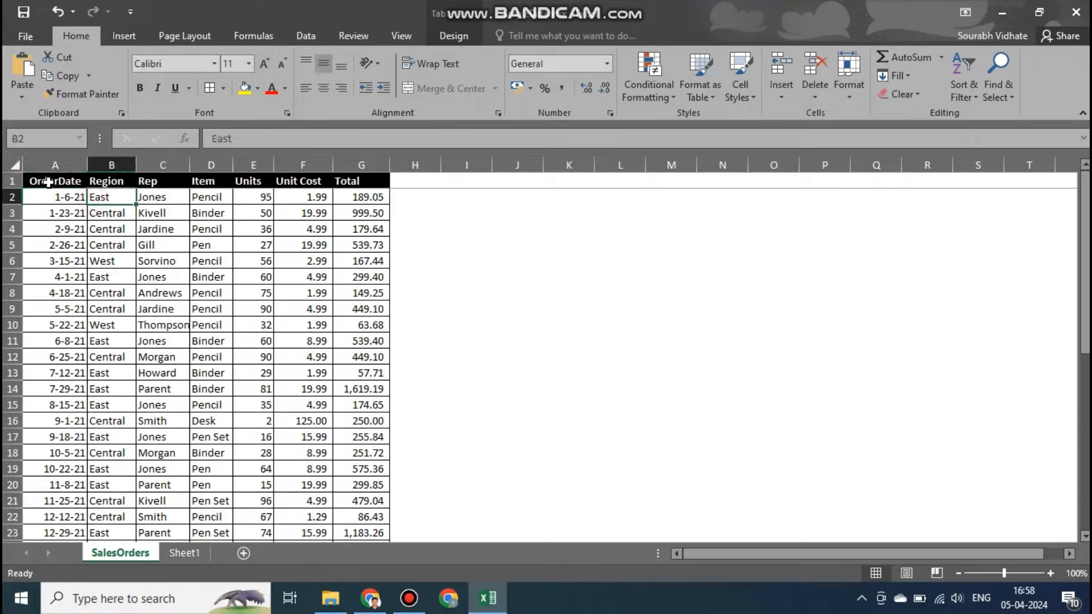
pyautogui.moveTo(49, 181); pyautogui.dragTo(348, 526)
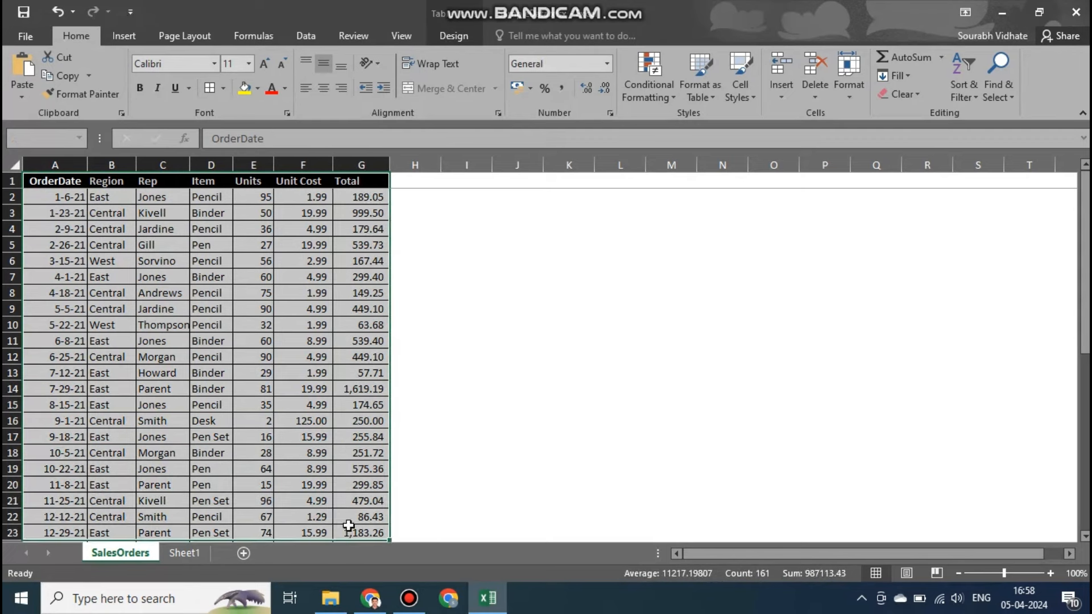
pyautogui.hotkey('ctrl', 'shift', 'Up')
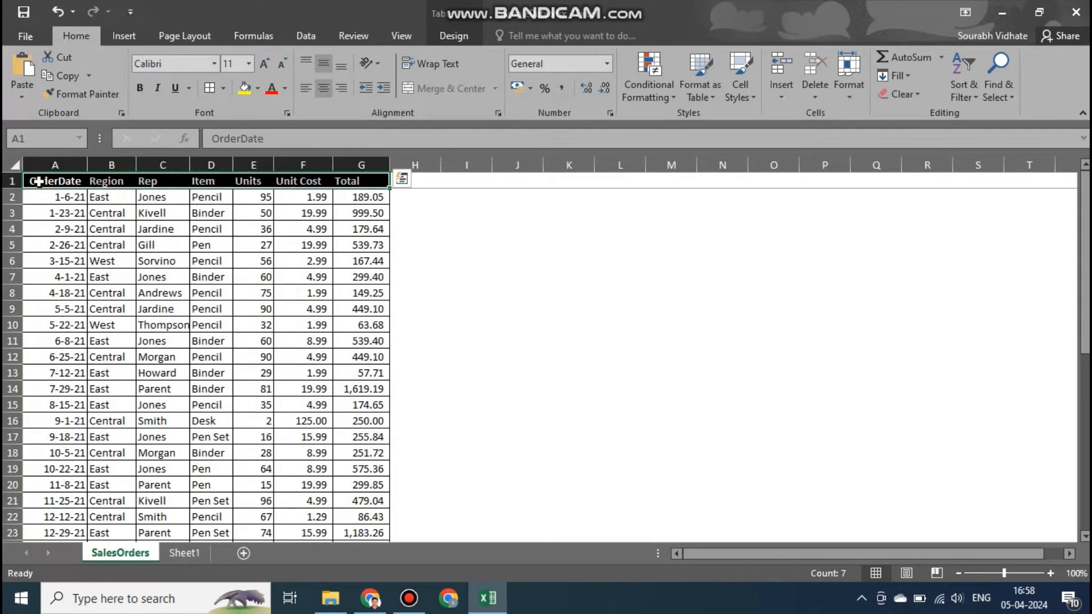
pyautogui.click(310, 39)
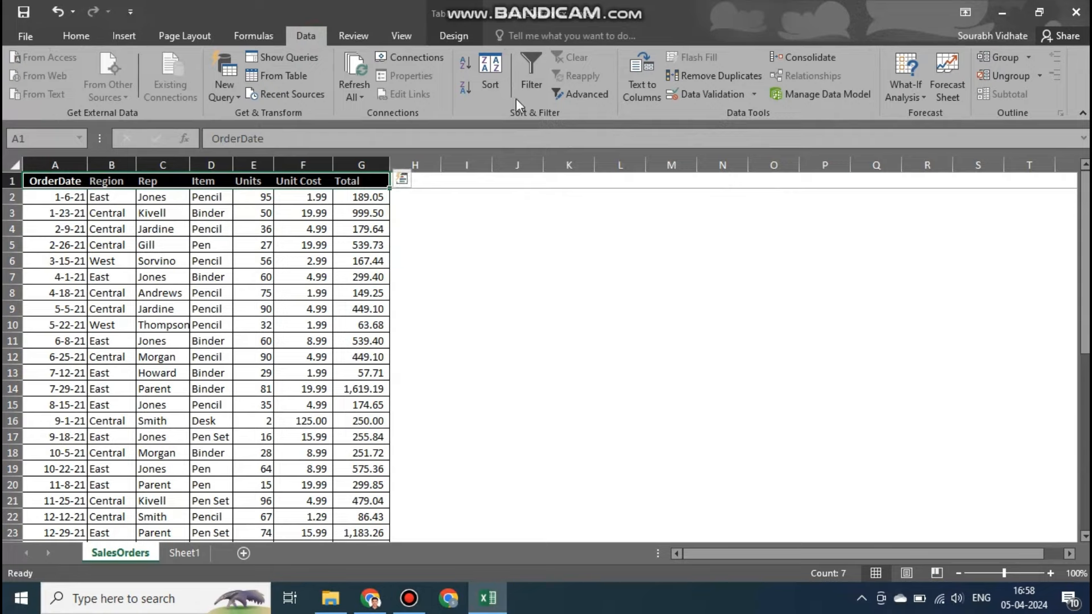
pyautogui.click(304, 261)
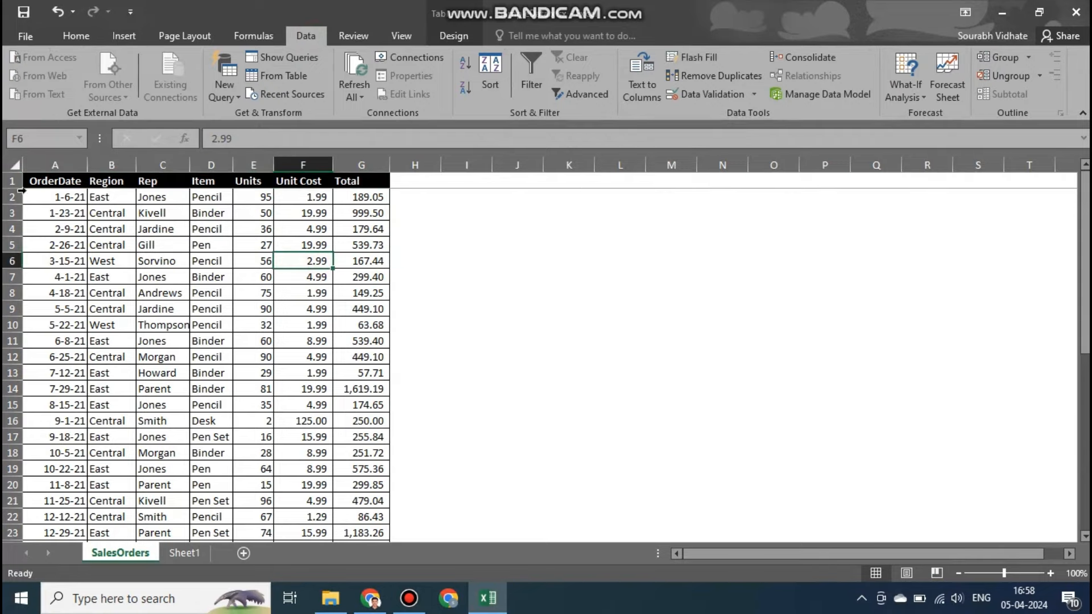
pyautogui.moveTo(28, 181); pyautogui.dragTo(284, 523)
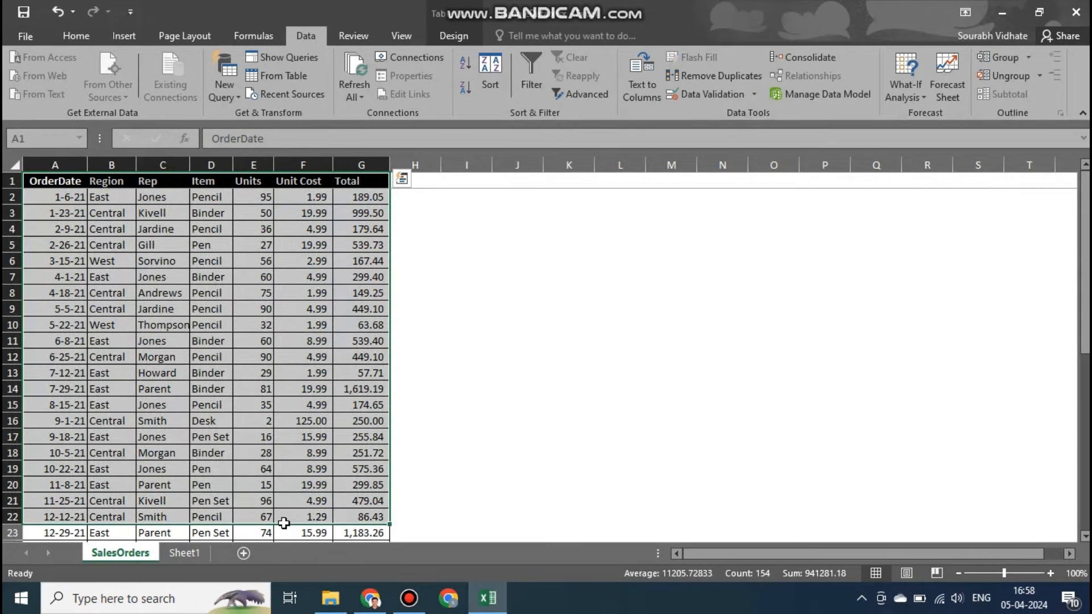
pyautogui.hotkey('ctrl', 'shift', 'Down')
pyautogui.scroll(5, 269, 223)
pyautogui.scroll(2, 269, 224)
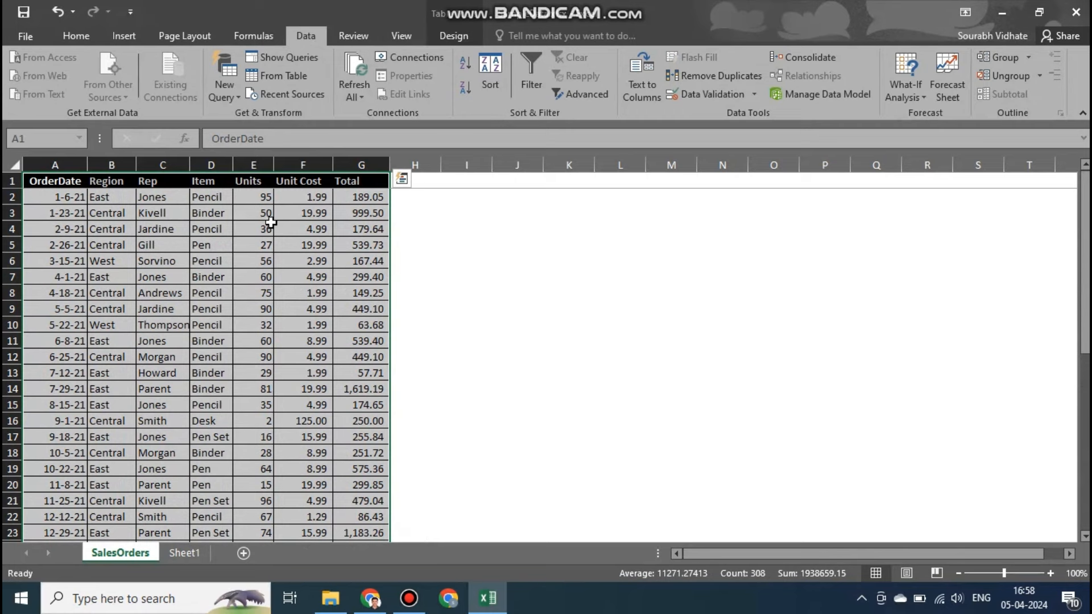
pyautogui.click(154, 228)
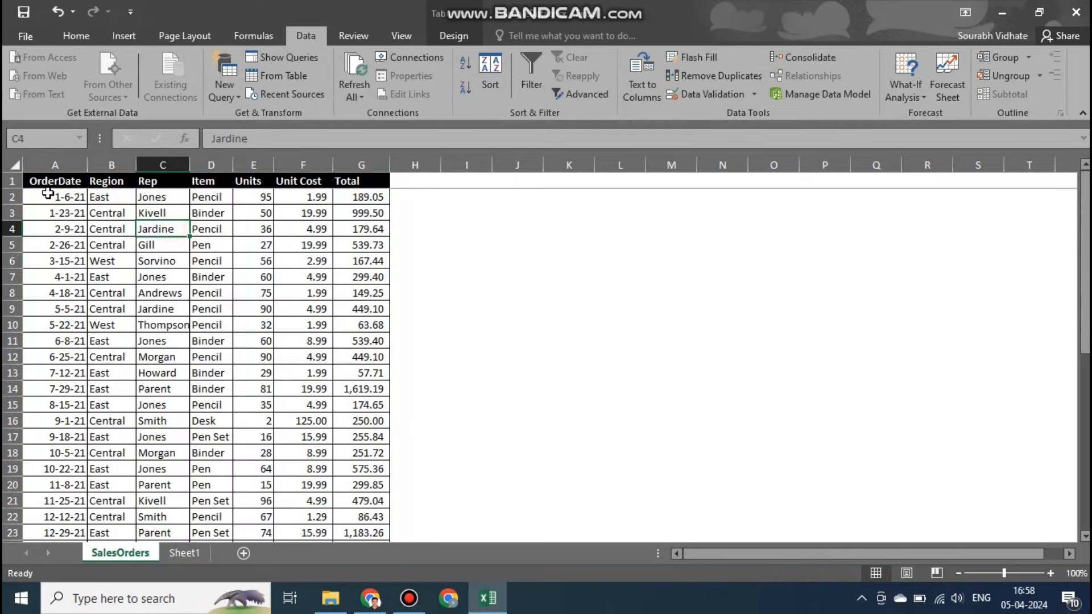
# - Turn on filtering for the header row A1:G1 of the SalesOrders table
pyautogui.moveTo(42, 177); pyautogui.dragTo(371, 181)
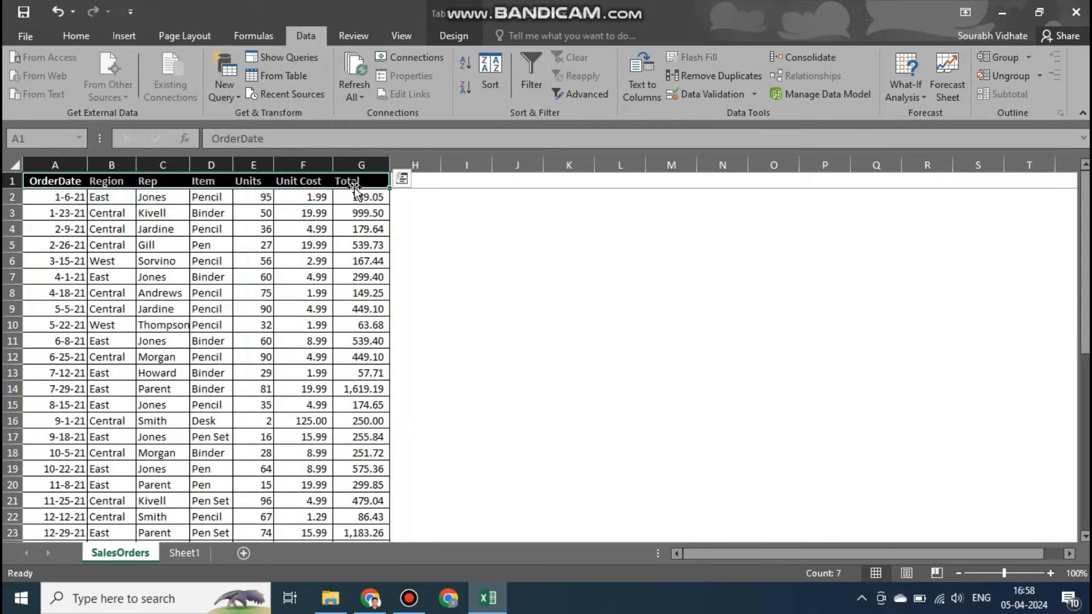
pyautogui.click(120, 222)
pyautogui.moveTo(57, 183); pyautogui.dragTo(380, 189)
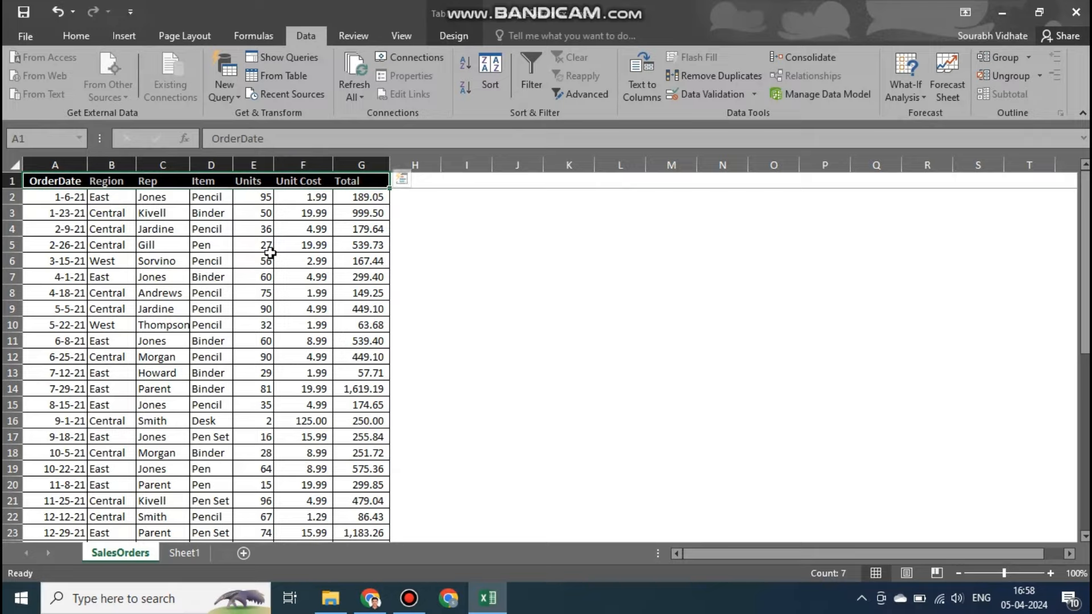
pyautogui.click(531, 80)
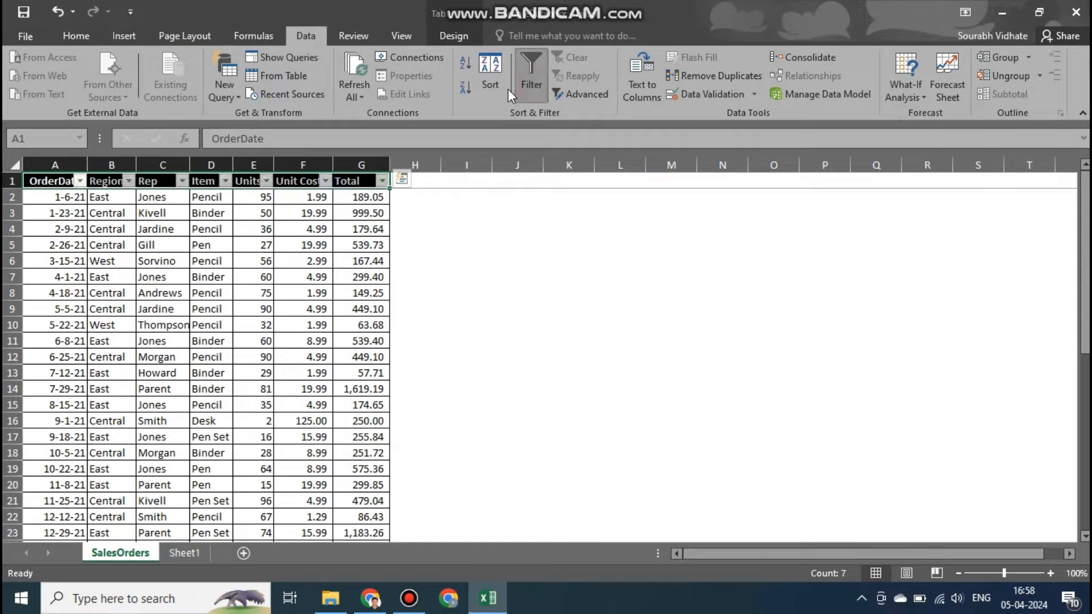
pyautogui.click(169, 276)
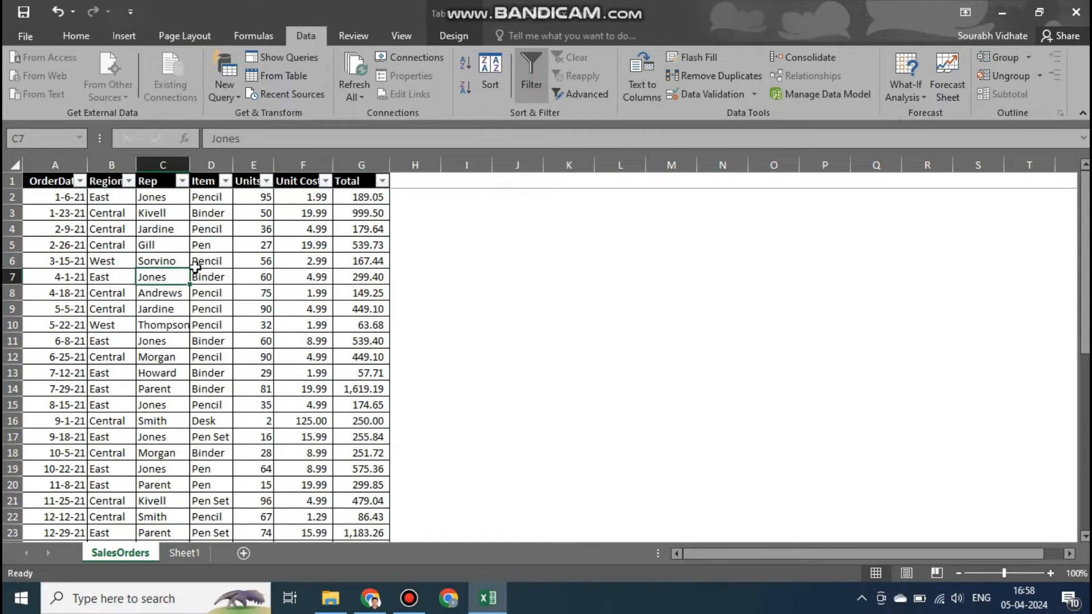
# - Filter the Item column to show only Binder rows
pyautogui.click(225, 182)
pyautogui.click(225, 183)
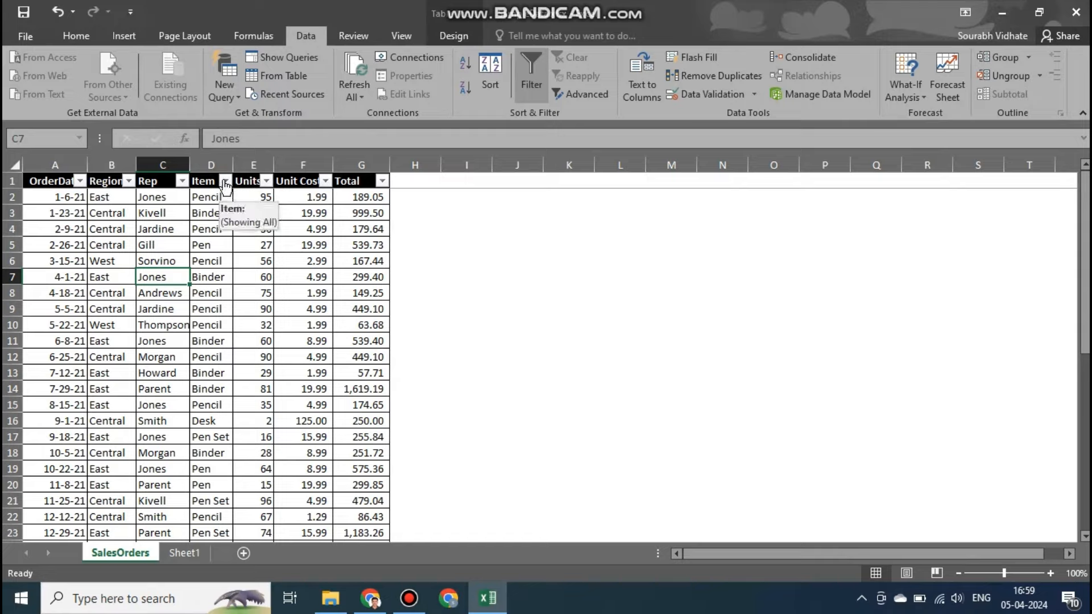
pyautogui.click(226, 182)
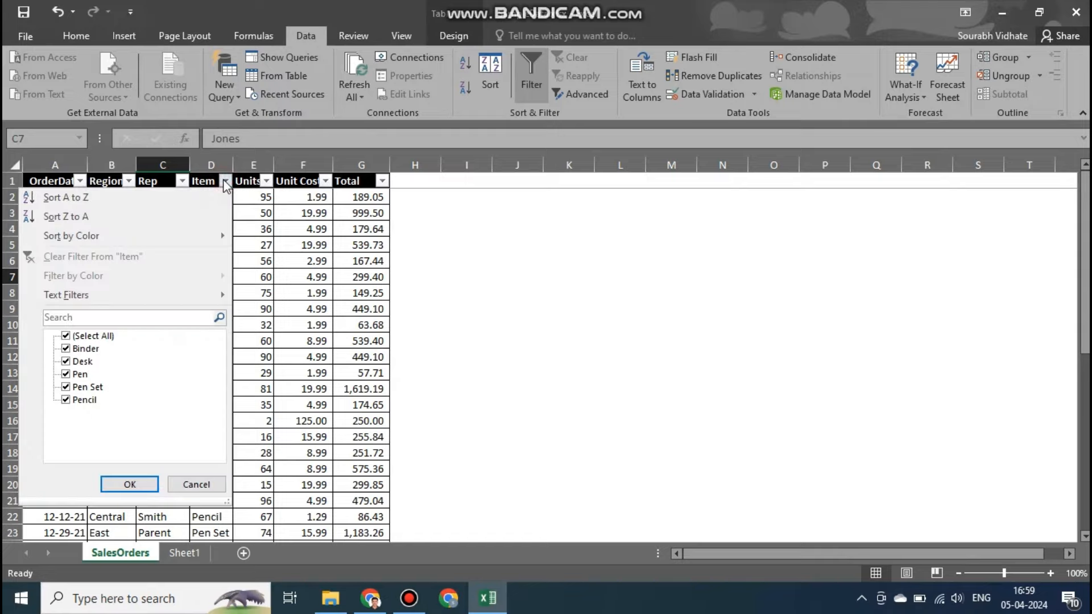
pyautogui.click(94, 336)
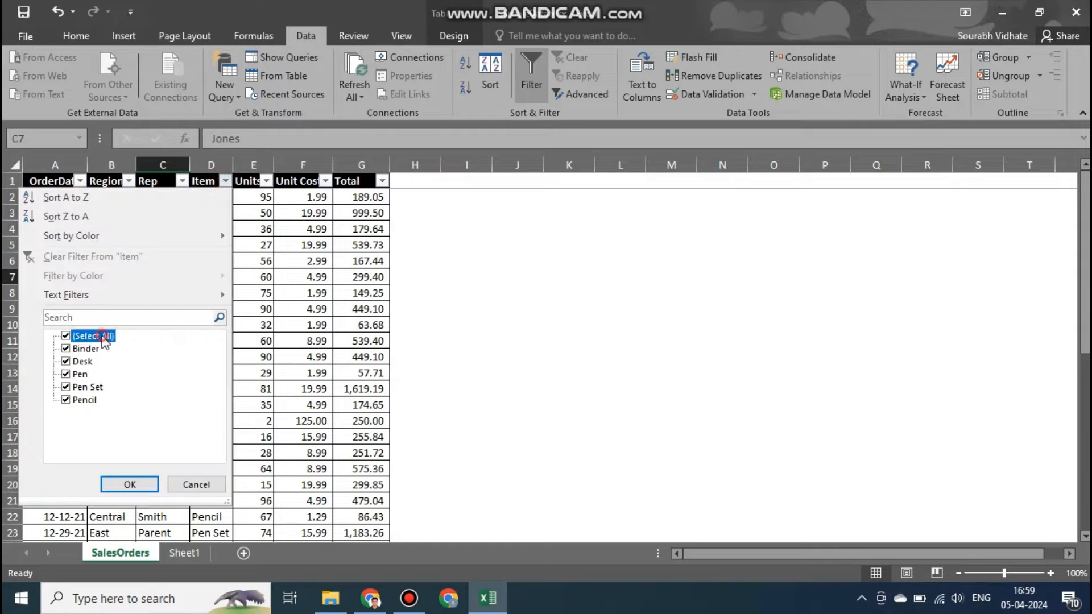
pyautogui.click(85, 349)
pyautogui.click(134, 487)
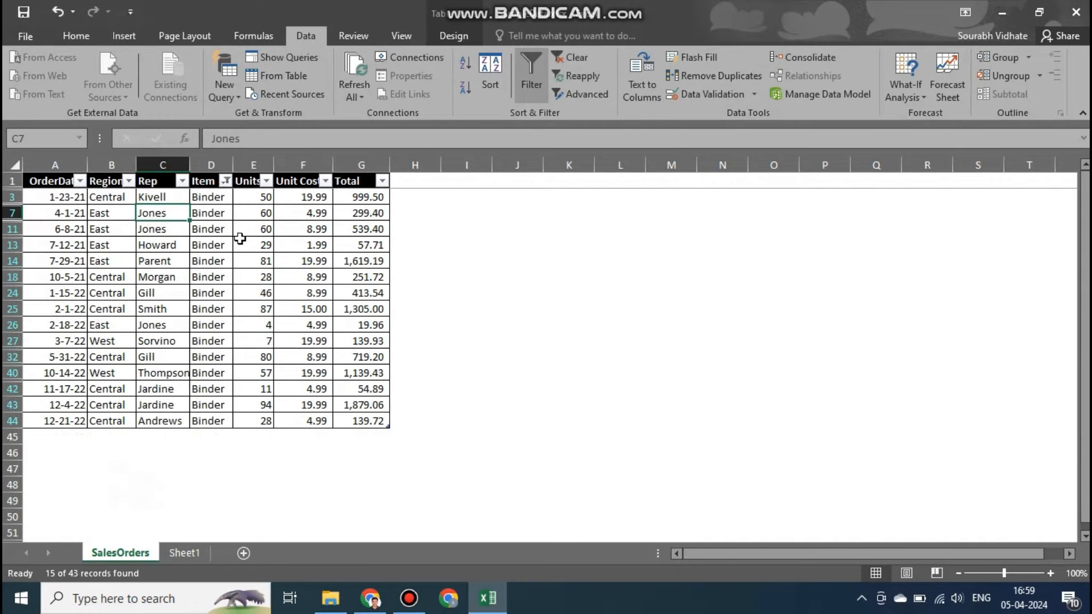
# - Select the filtered Item to Unit Cost cells, then restore all entries in the Item column's filter
pyautogui.click(219, 196)
pyautogui.moveTo(219, 196); pyautogui.dragTo(318, 423)
pyautogui.click(225, 181)
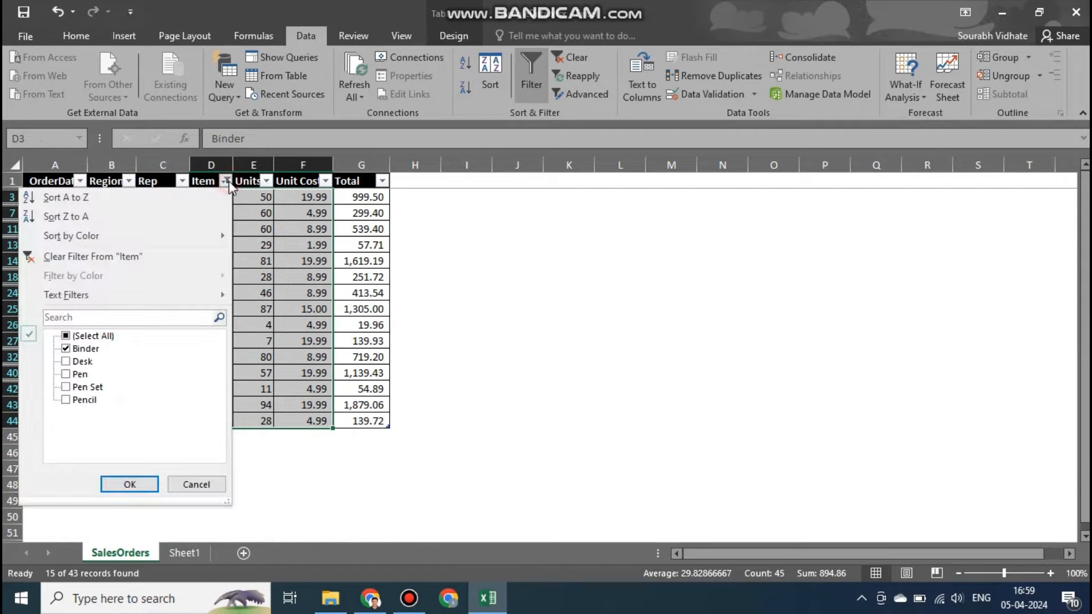
pyautogui.click(92, 335)
pyautogui.click(130, 484)
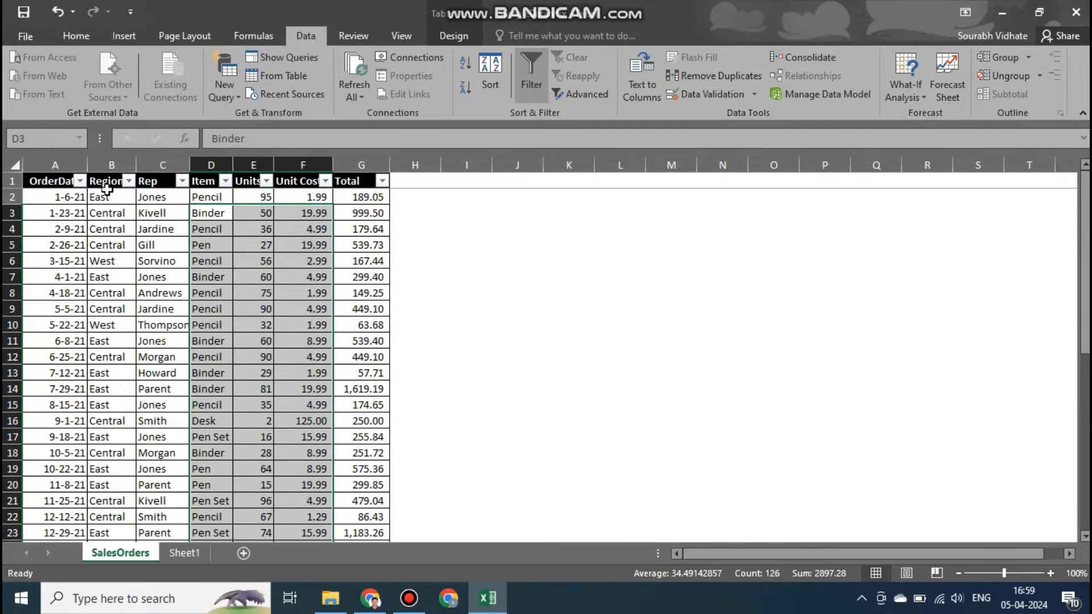
# - Filter the Region column to show only East rows
pyautogui.click(129, 180)
pyautogui.click(79, 336)
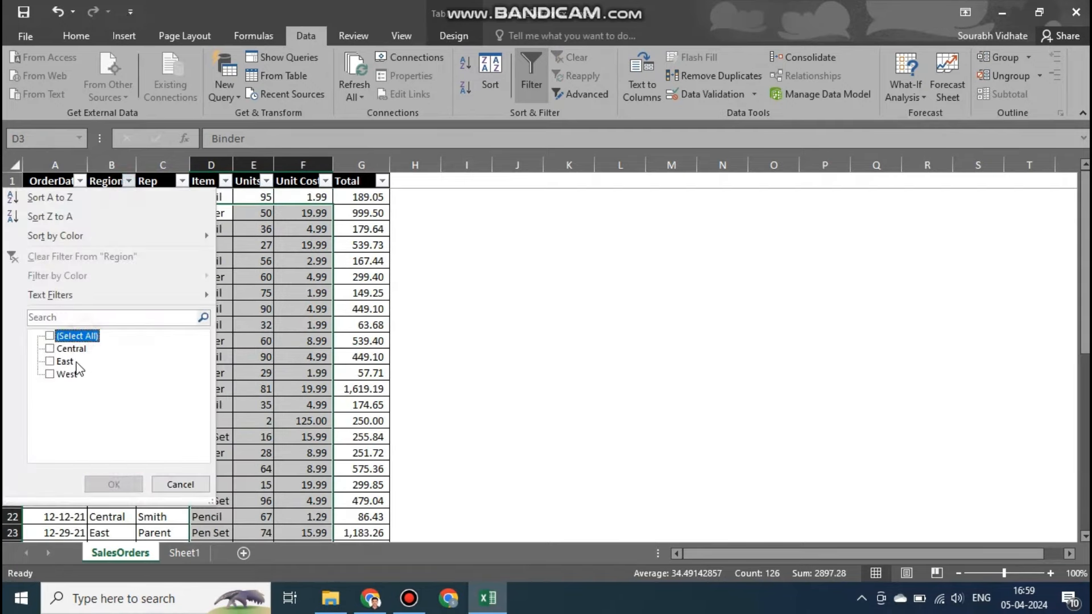
pyautogui.click(64, 361)
pyautogui.click(114, 484)
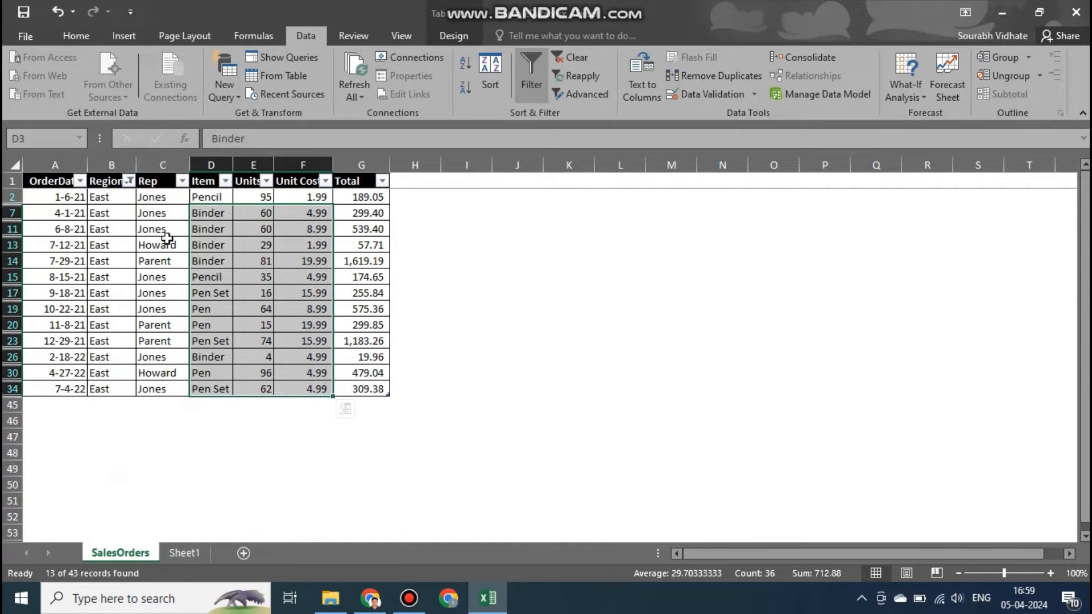
pyautogui.click(241, 200)
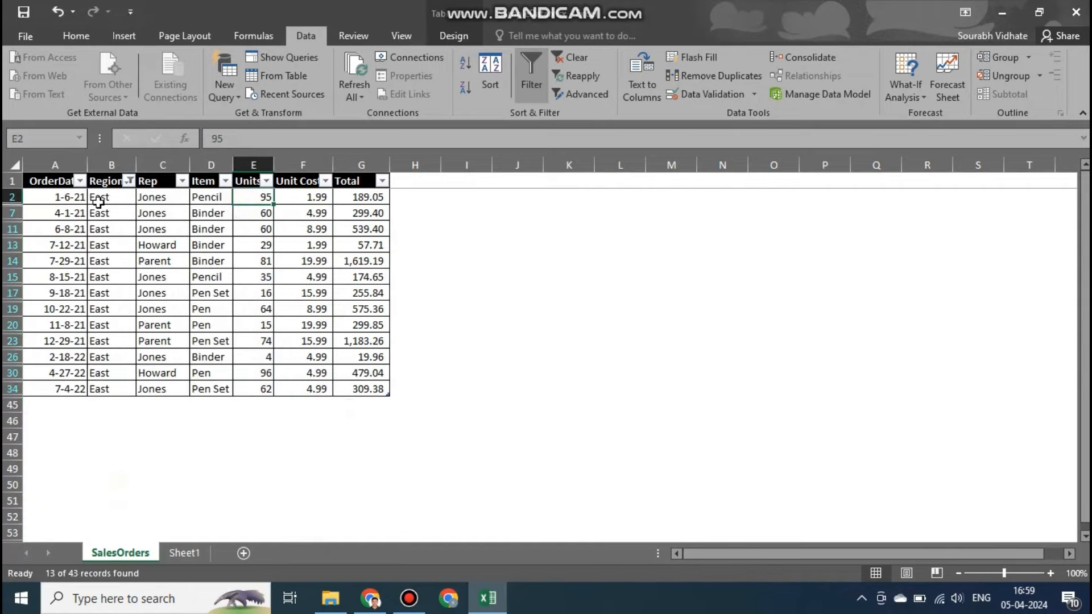
# - Restore all regions in the Region column's filter
pyautogui.click(129, 183)
pyautogui.click(59, 336)
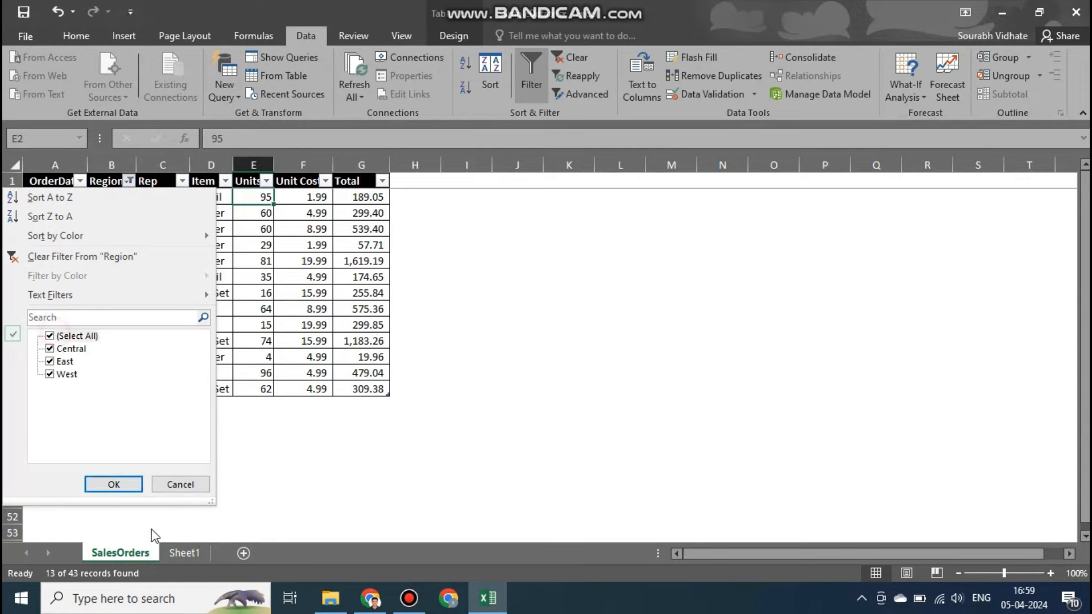
pyautogui.click(130, 485)
# - Filter the OrderDate column to 2021 by excluding the 2022 orders
pyautogui.click(80, 181)
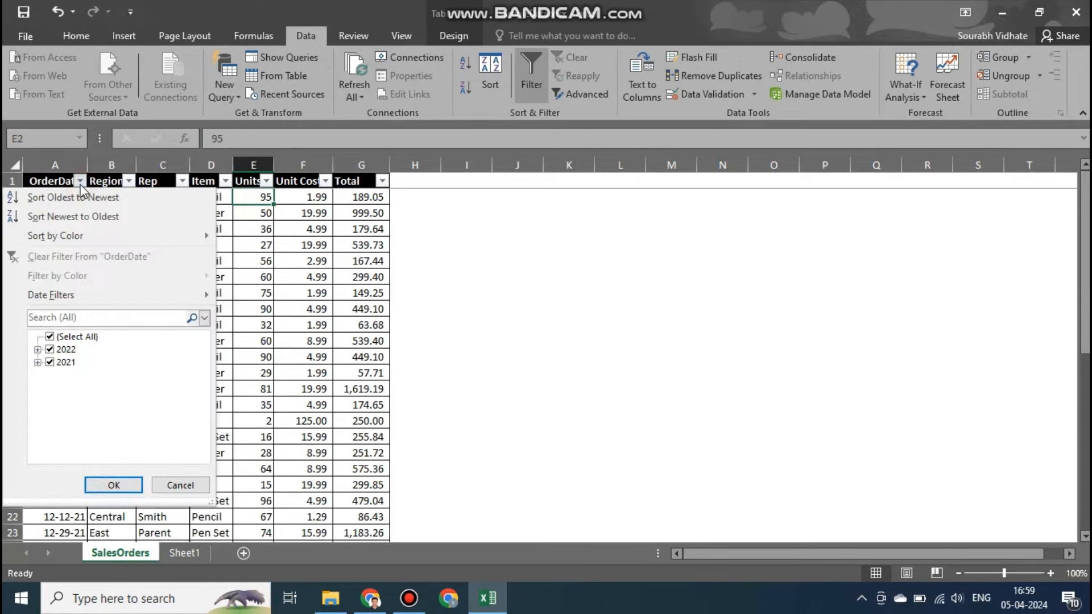
pyautogui.click(67, 350)
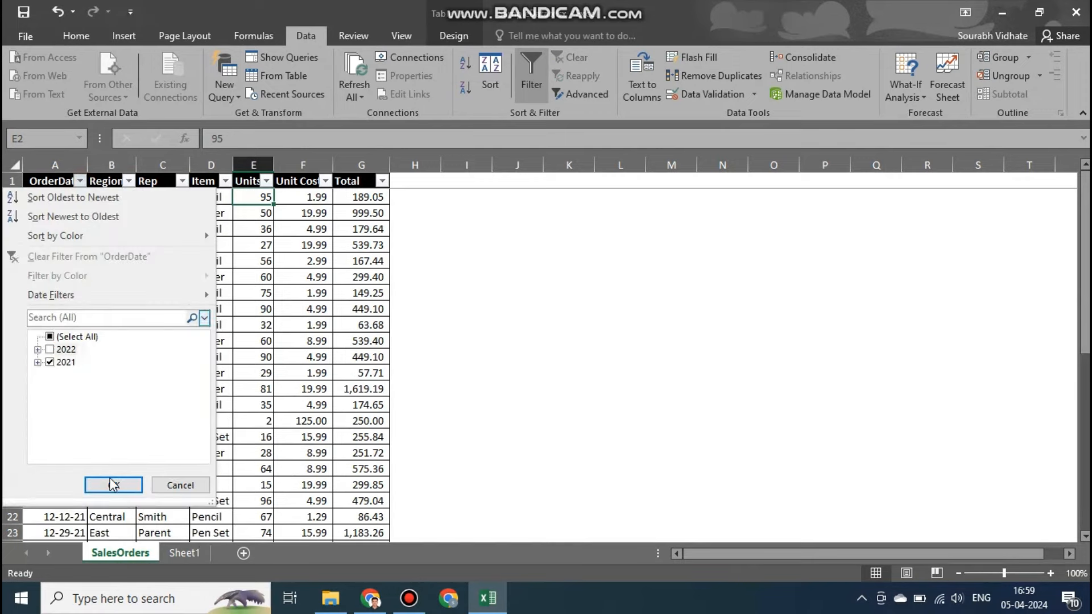
pyautogui.click(115, 485)
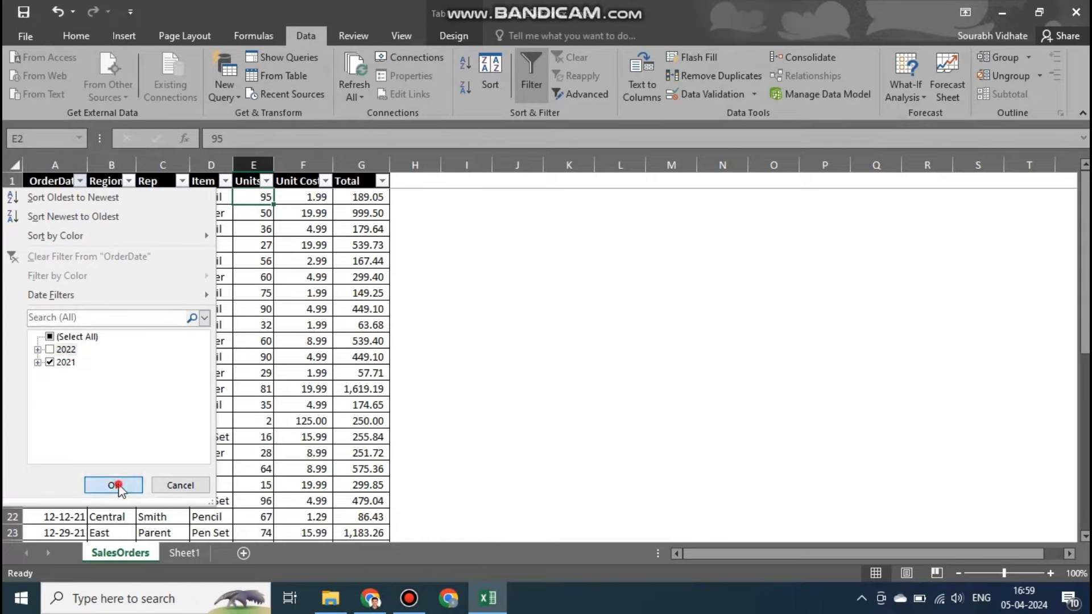
# - Narrow the 2021 orders to the East region with the Region column's filter
pyautogui.click(129, 181)
pyautogui.click(65, 334)
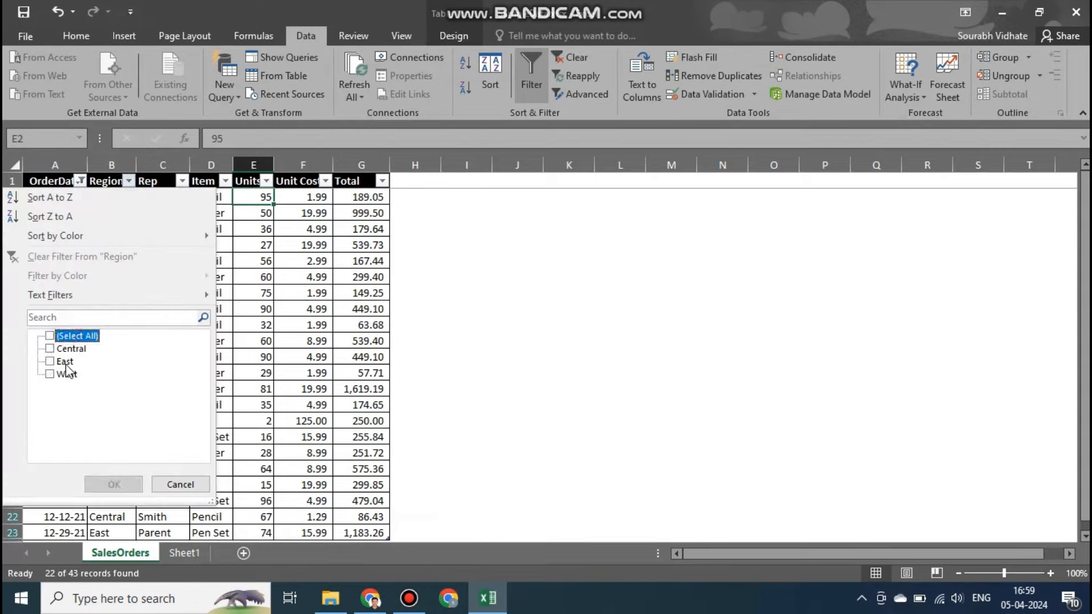
pyautogui.click(65, 362)
pyautogui.click(114, 484)
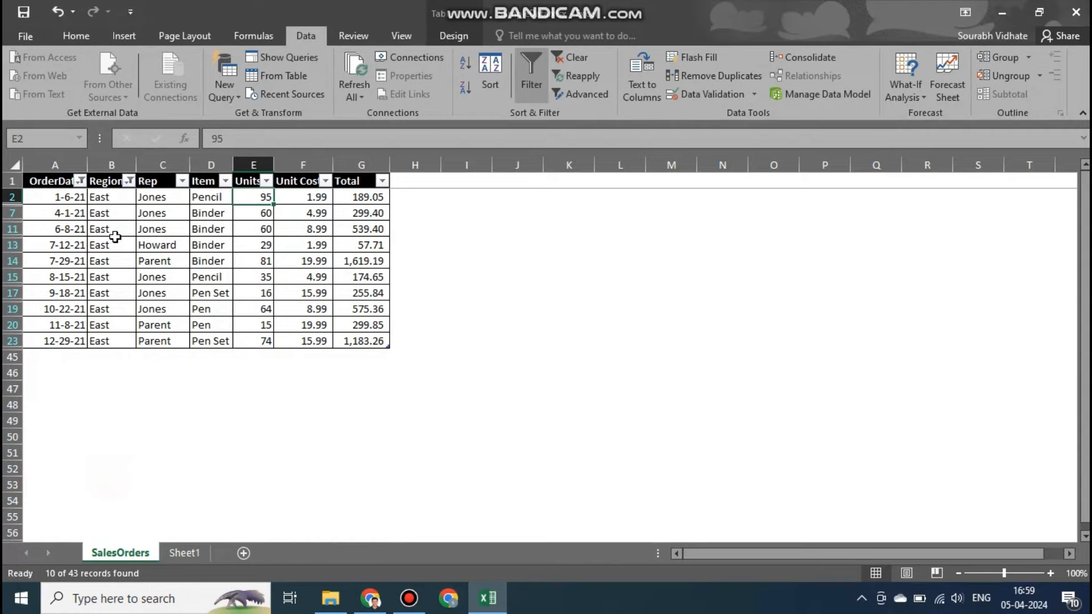
# - Restore the 2022 orders in the OrderDate filter and all regions in the Region filter
pyautogui.click(81, 181)
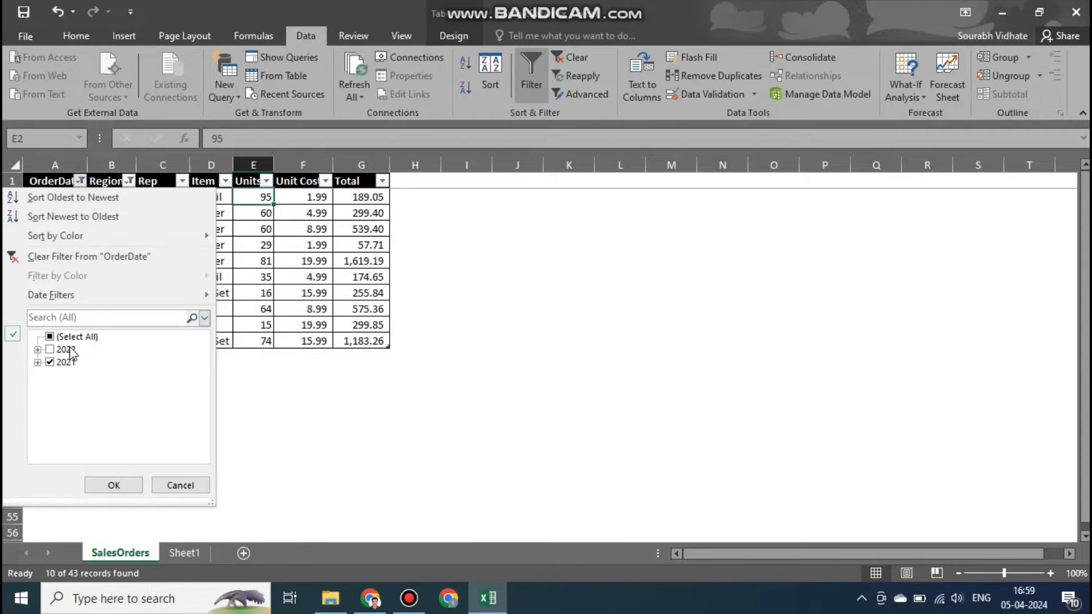
pyautogui.click(70, 348)
pyautogui.click(119, 484)
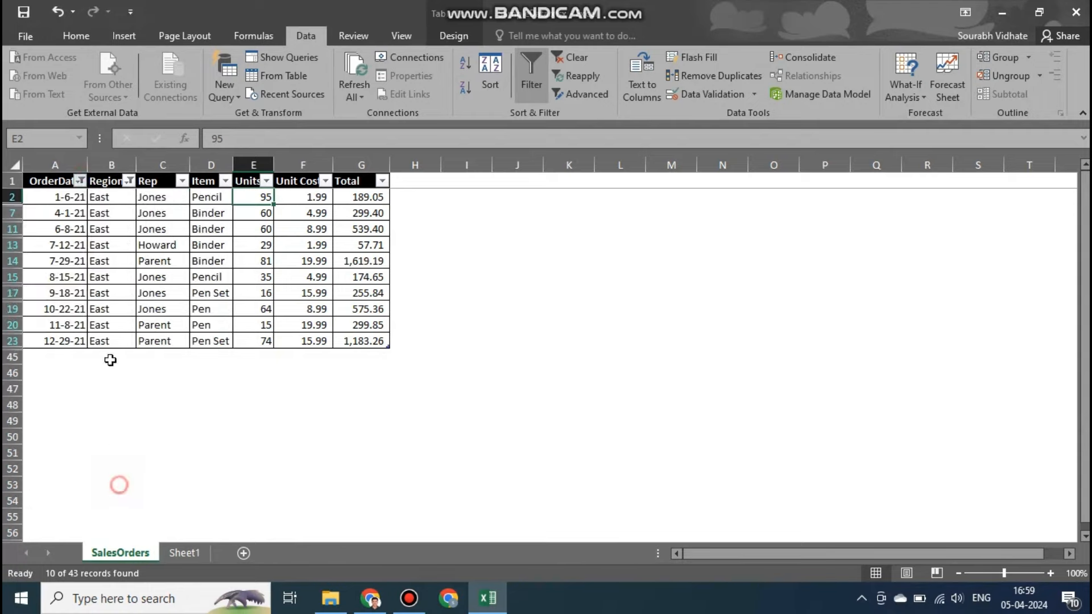
pyautogui.click(129, 181)
pyautogui.click(79, 336)
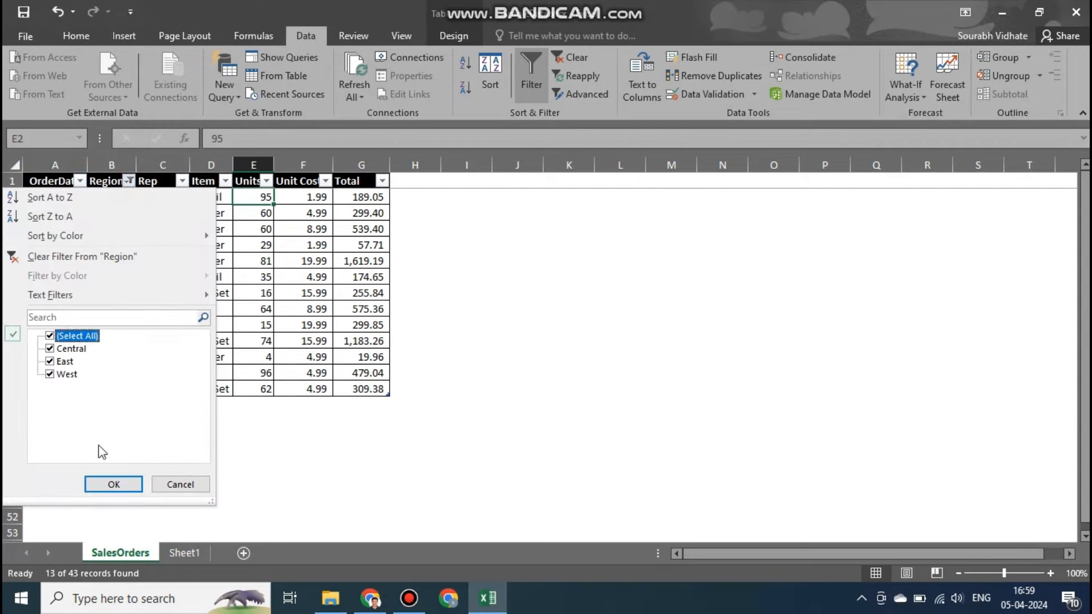
pyautogui.click(114, 484)
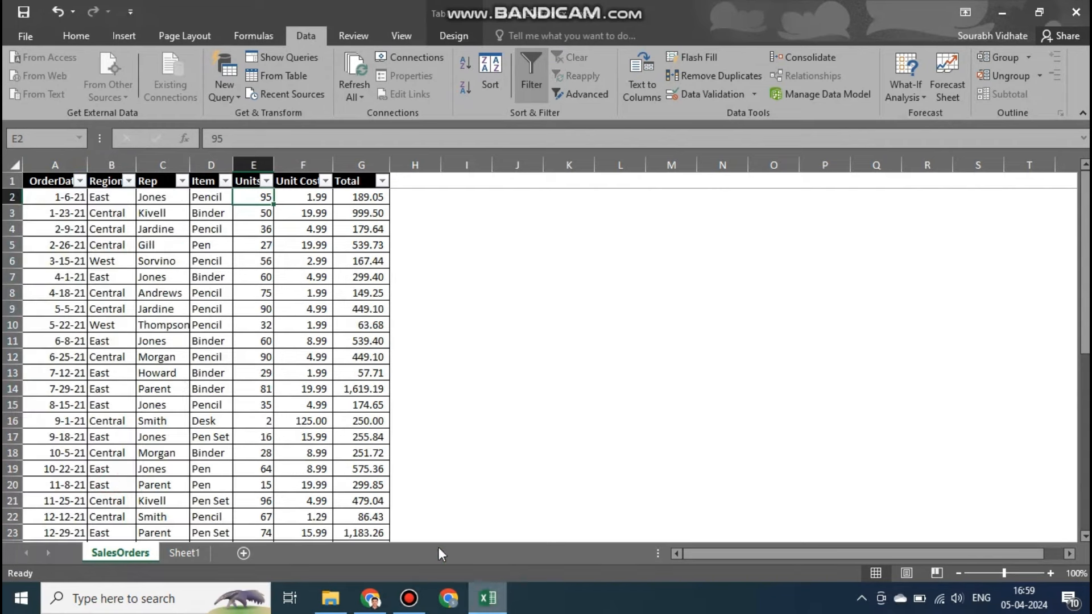
pyautogui.click(409, 598)
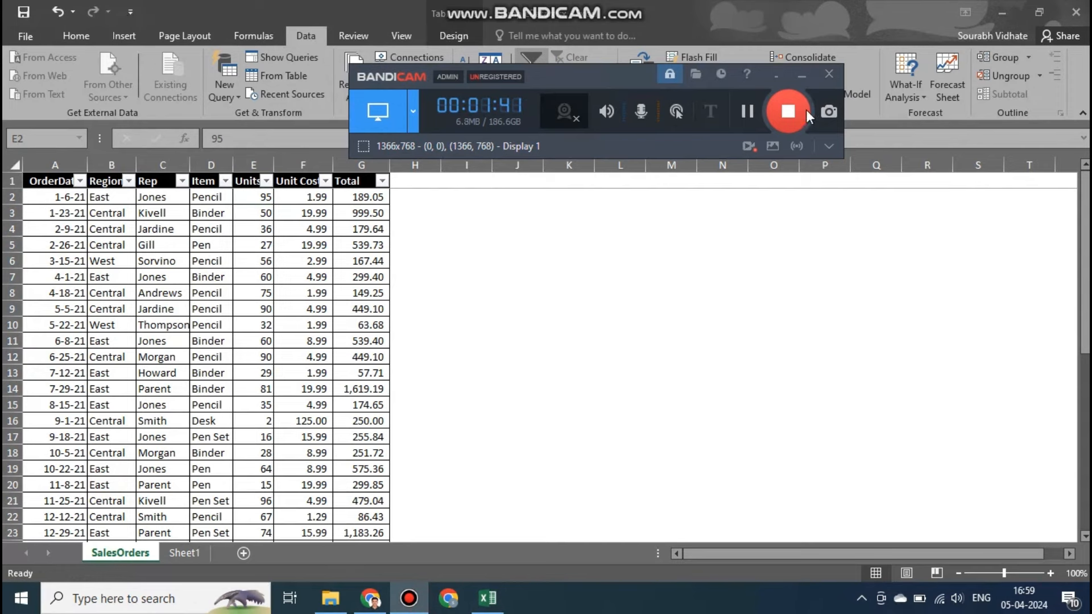
pyautogui.click(786, 111)
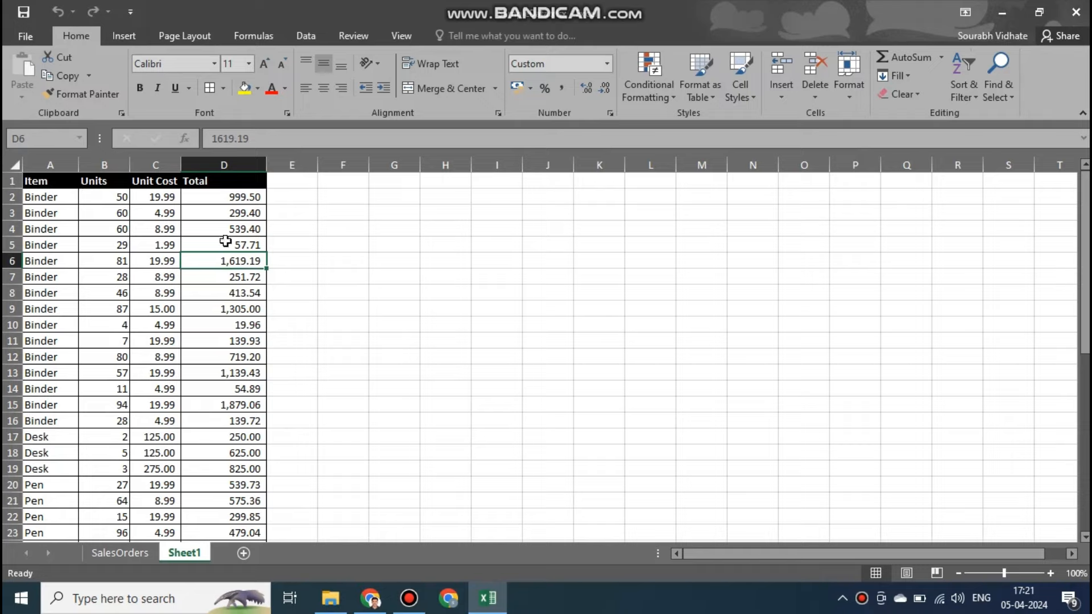
# - Select the whole item data range on Sheet1 from the Item header to the last record and group it by rows
pyautogui.click(309, 34)
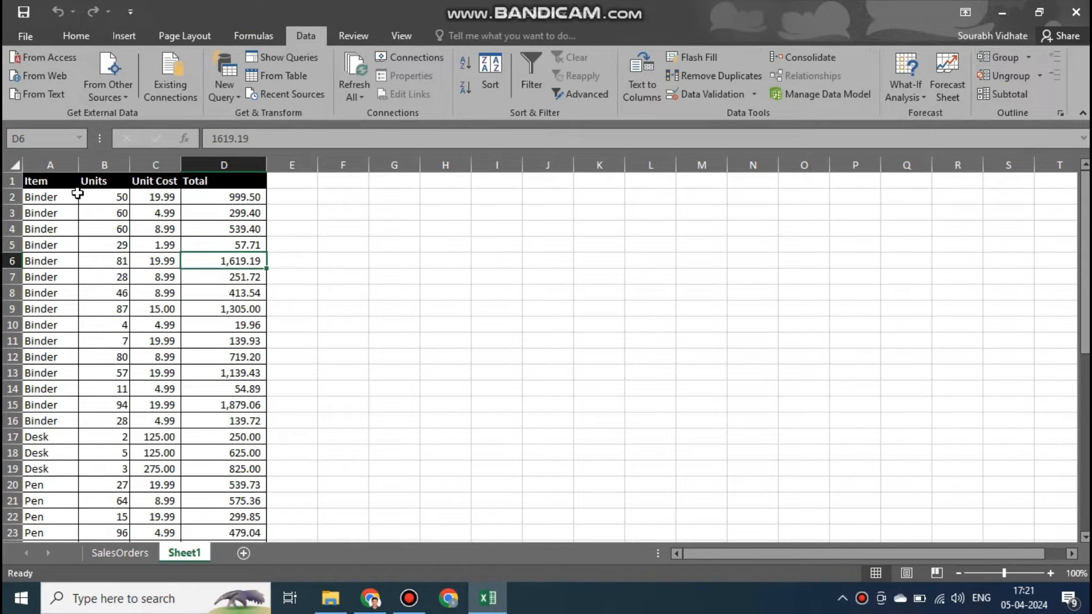
pyautogui.click(39, 182)
pyautogui.hotkey('ctrl', 'shift', 'End')
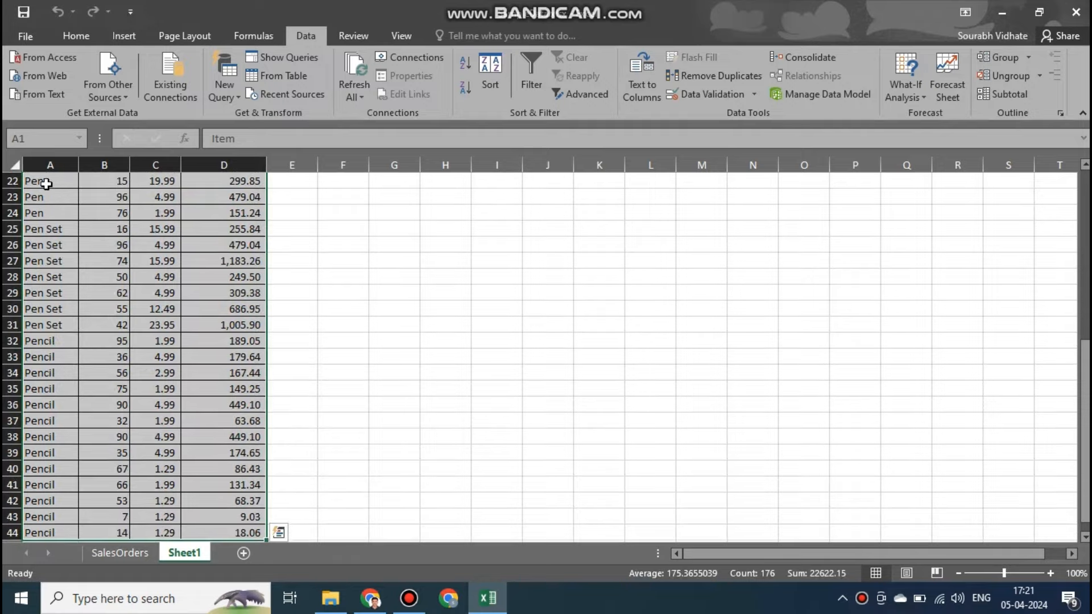
pyautogui.scroll(7, 139, 282)
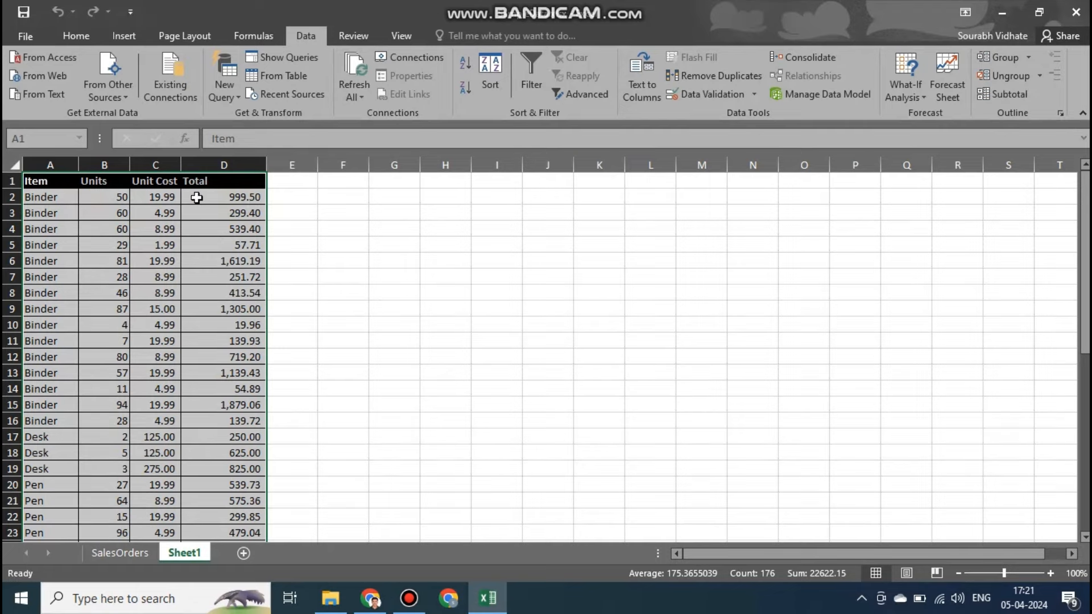
pyautogui.scroll(-4, 42, 282)
pyautogui.scroll(-7, 46, 281)
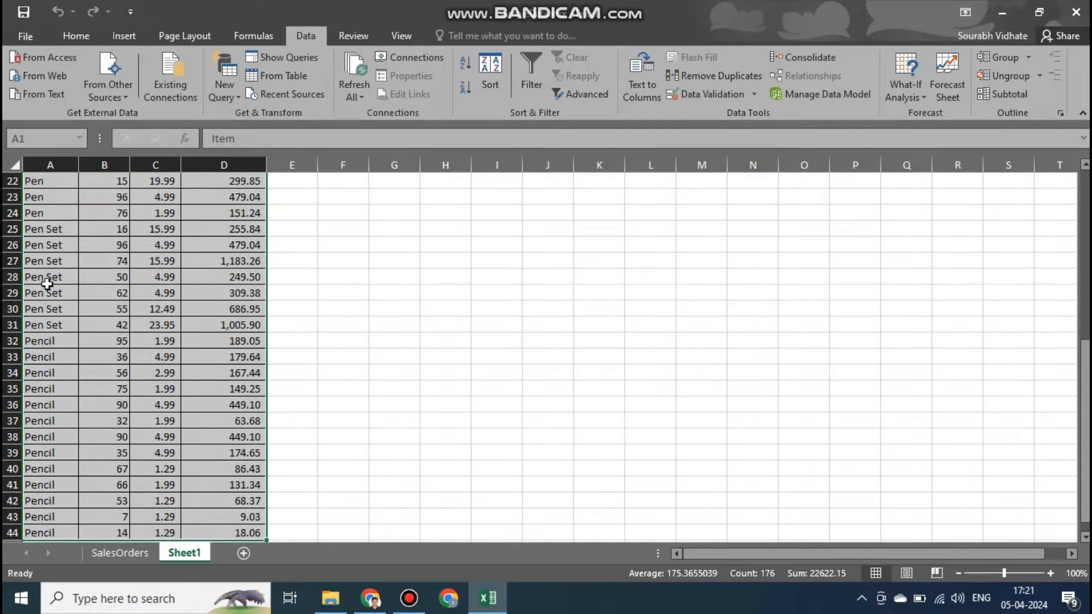
pyautogui.scroll(10, 59, 308)
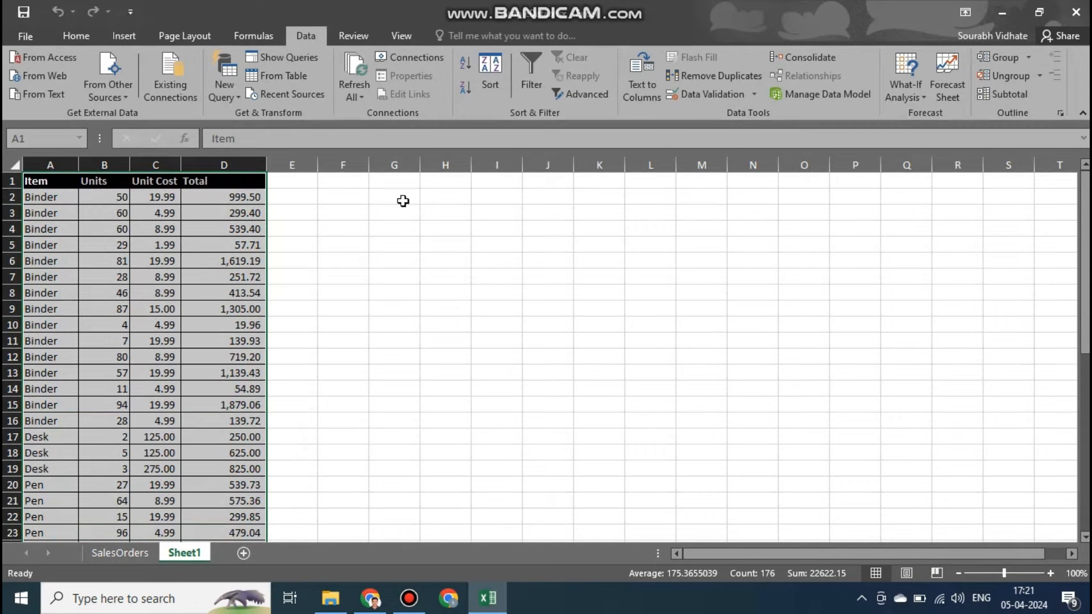
pyautogui.click(1001, 56)
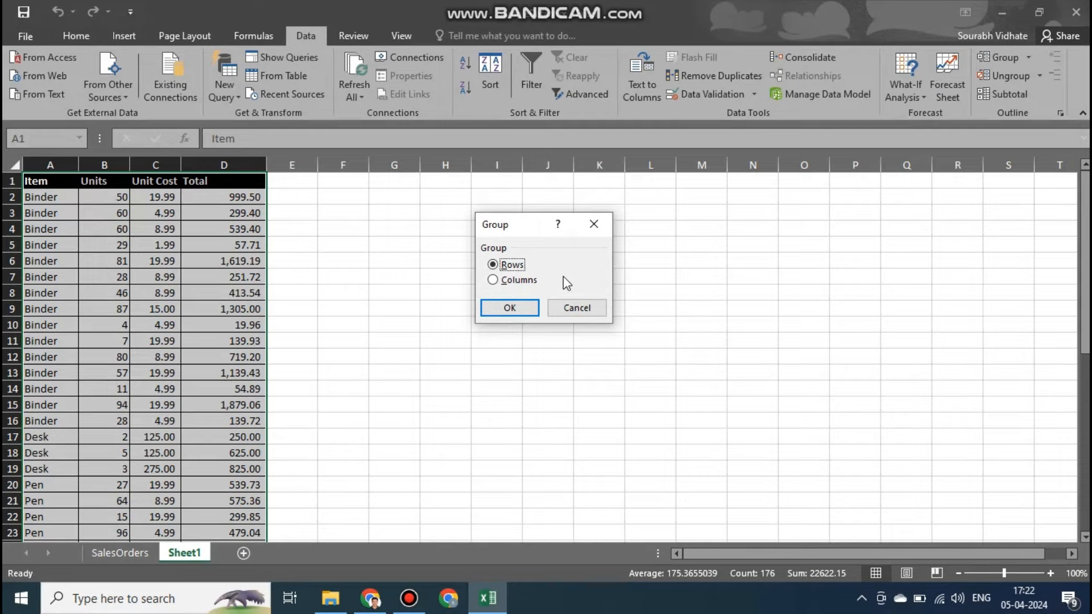
pyautogui.click(510, 308)
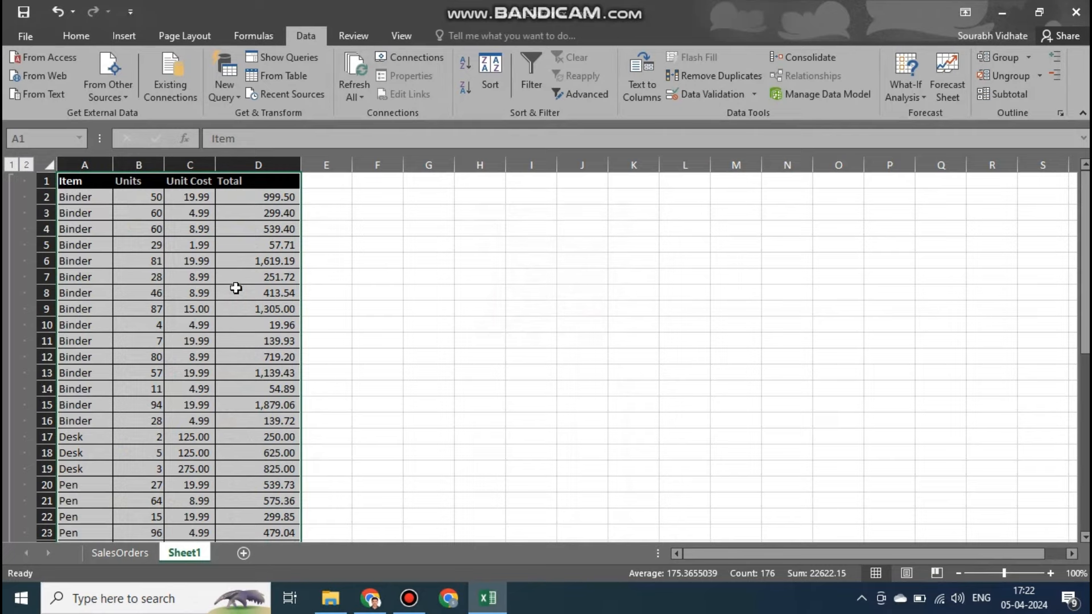
# - Add Sum subtotals at each change in Item, with subtotals on the Item and Total columns
pyautogui.click(1001, 93)
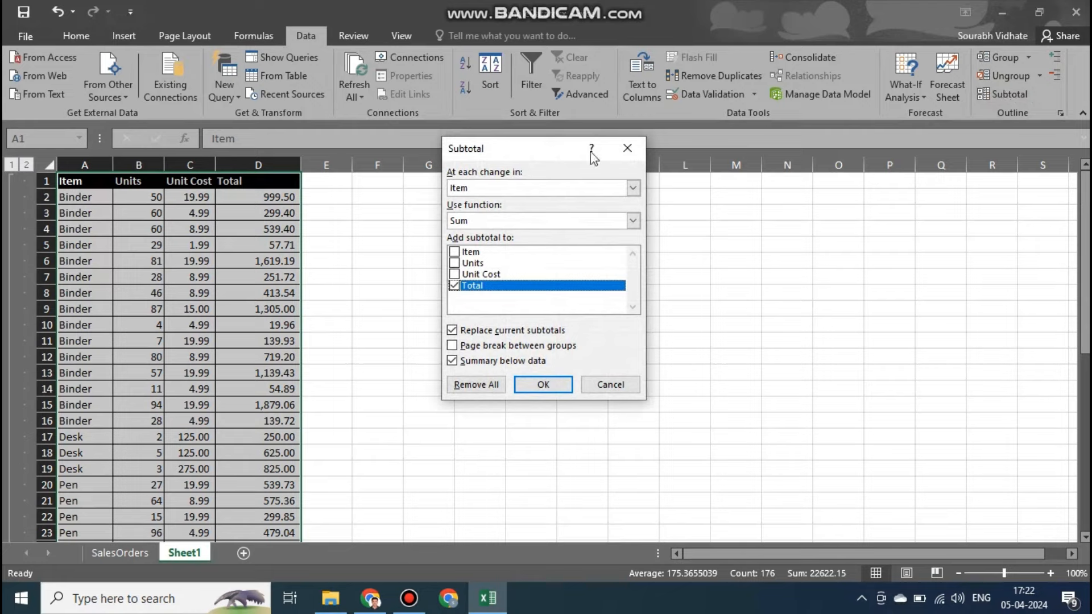
pyautogui.click(486, 189)
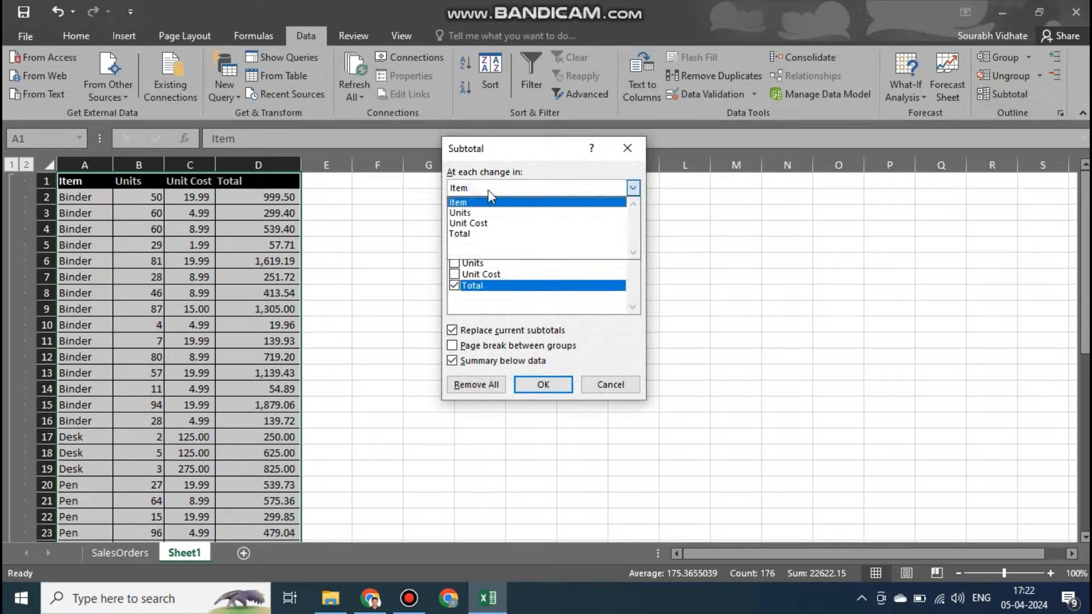
pyautogui.click(476, 205)
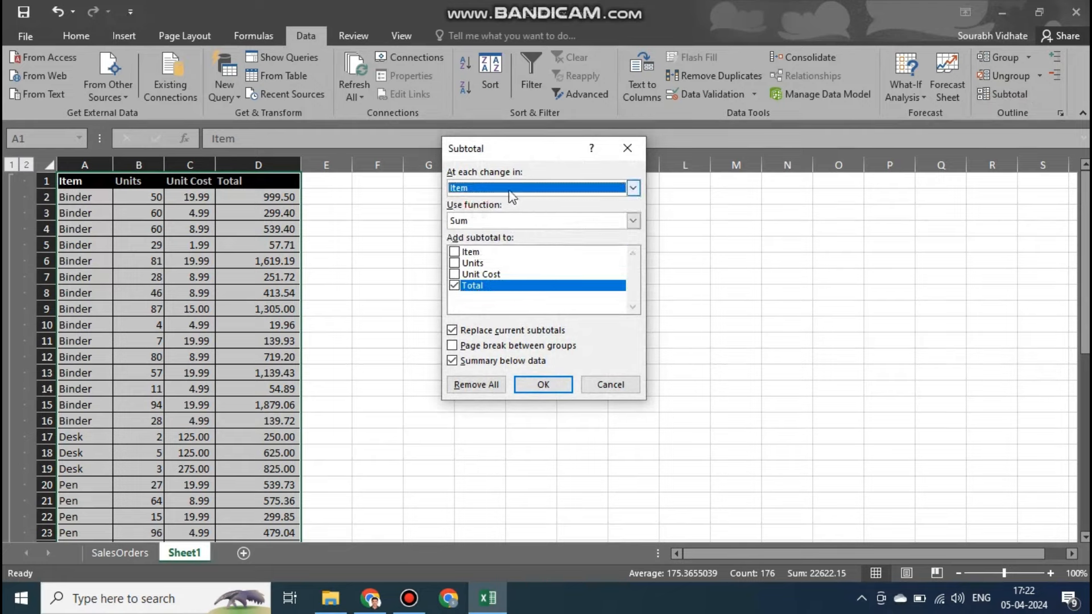
pyautogui.click(454, 252)
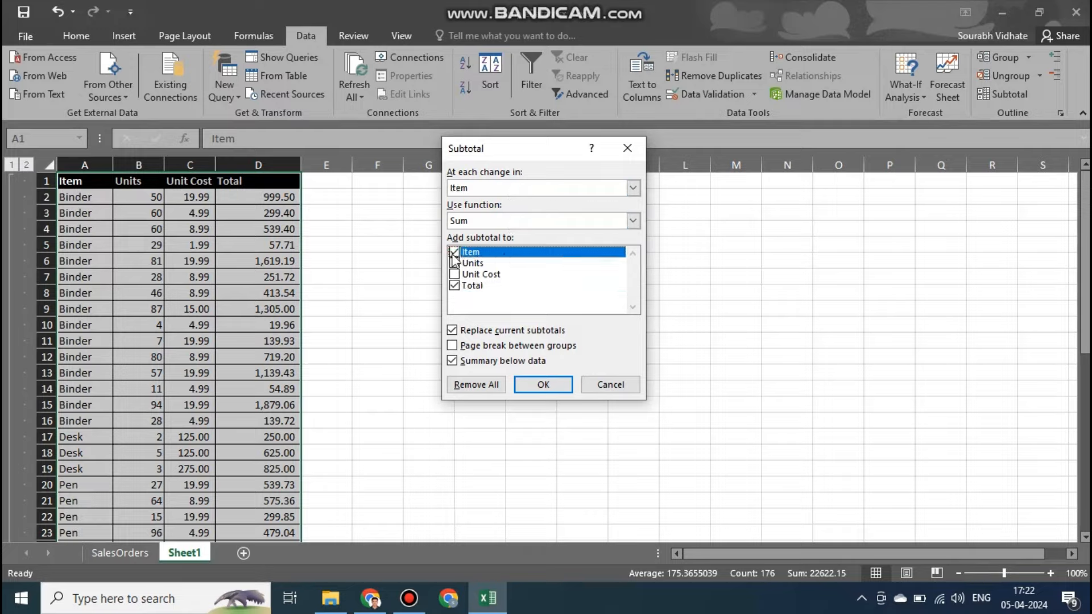
pyautogui.click(543, 385)
pyautogui.click(236, 294)
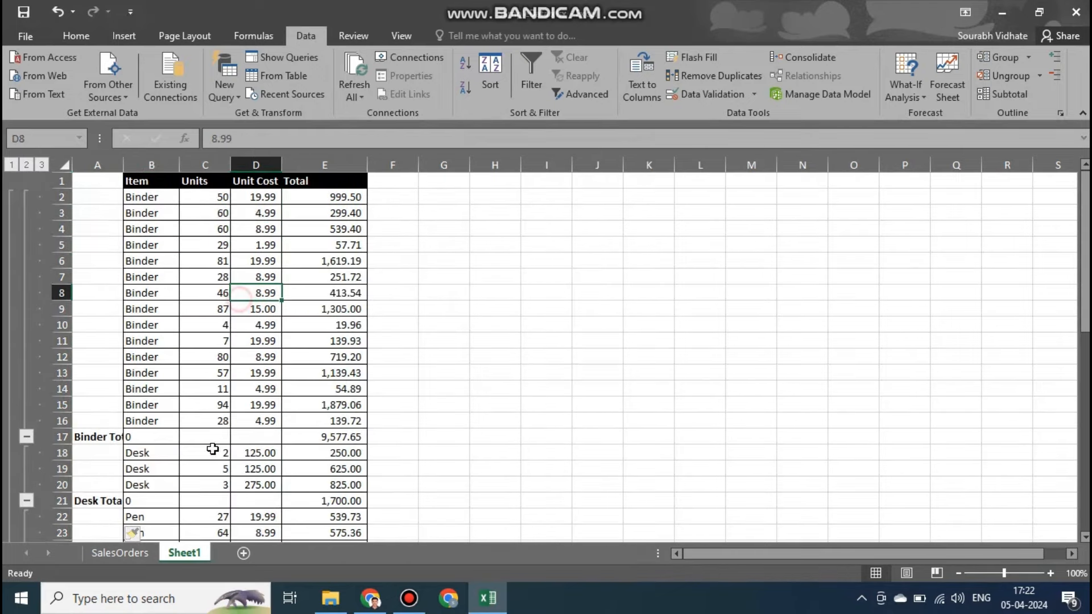
# - Autofit column A so that the subtotal labels fit
pyautogui.scroll(-1, 112, 447)
pyautogui.scroll(-1, 126, 179)
pyautogui.scroll(1, 127, 179)
pyautogui.doubleClick(123, 165)
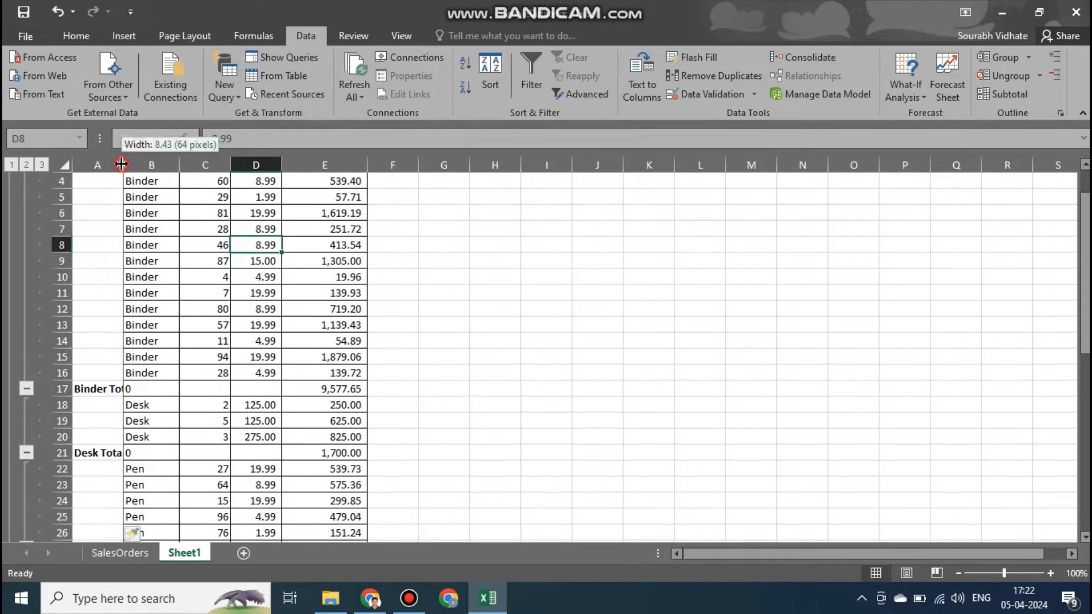
# - Examine the Binder Total row's subtotal formulas, compare the Total subtotal with the sum of E2:E16, and review the other items' subtotals
pyautogui.click(117, 389)
pyautogui.click(188, 391)
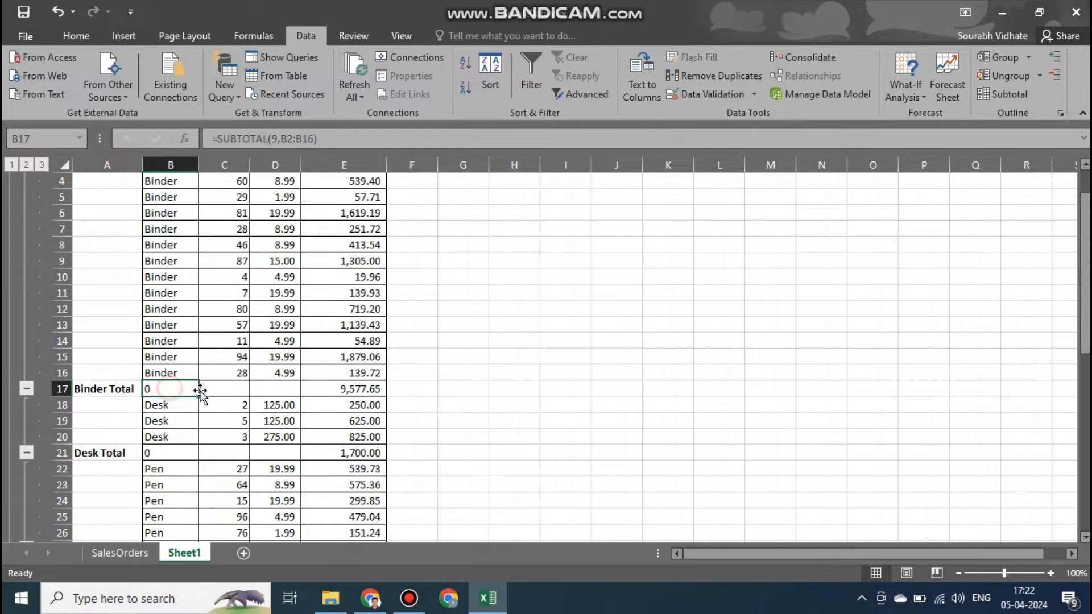
pyautogui.click(104, 391)
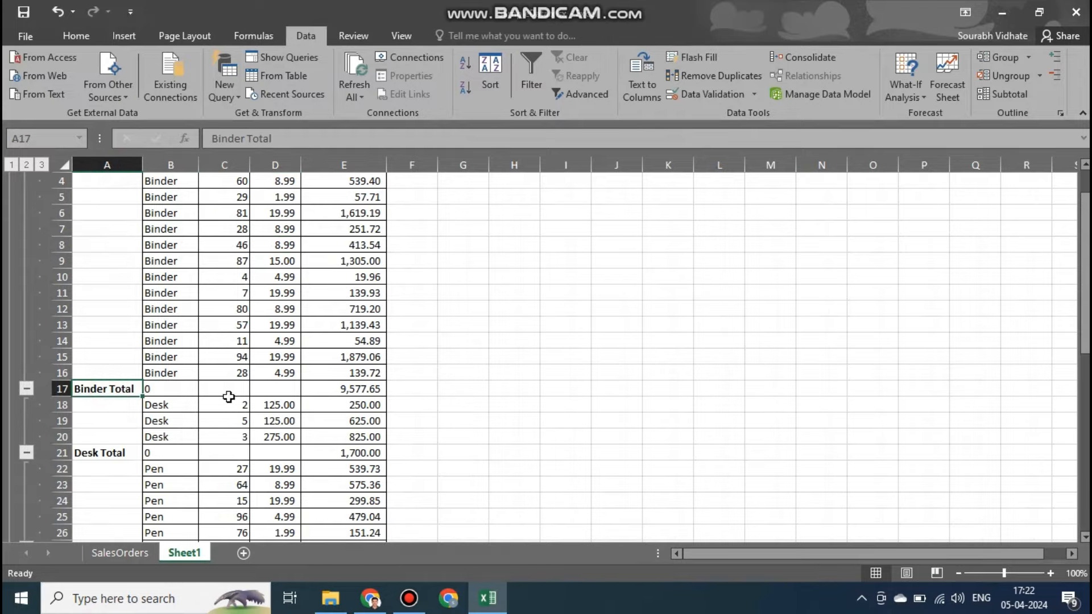
pyautogui.scroll(1, 225, 393)
pyautogui.scroll(-1, 246, 409)
pyautogui.click(372, 389)
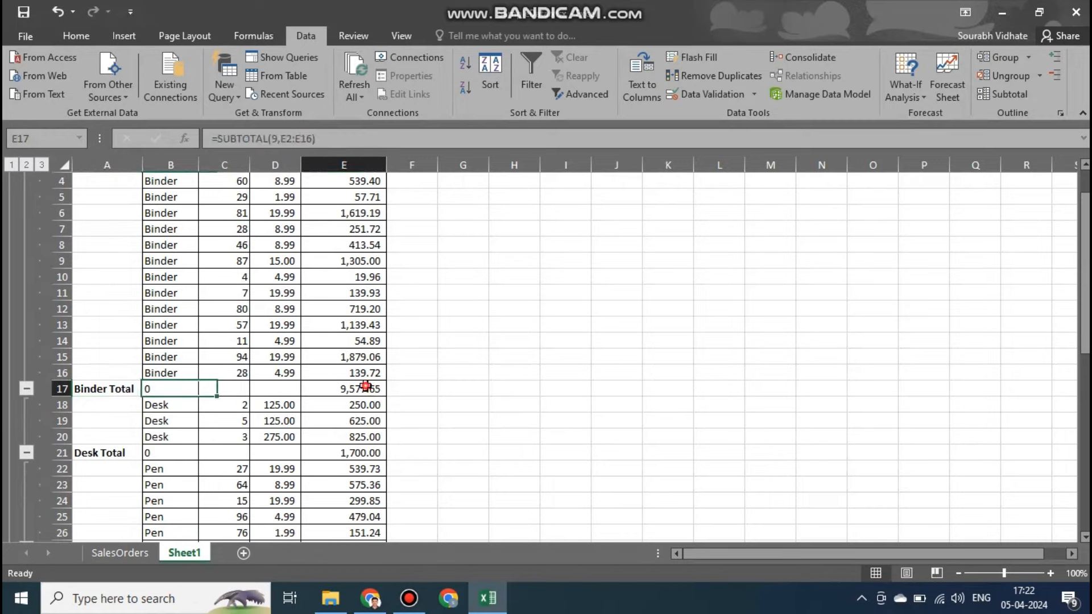
pyautogui.scroll(1, 373, 216)
pyautogui.moveTo(370, 197); pyautogui.dragTo(373, 421)
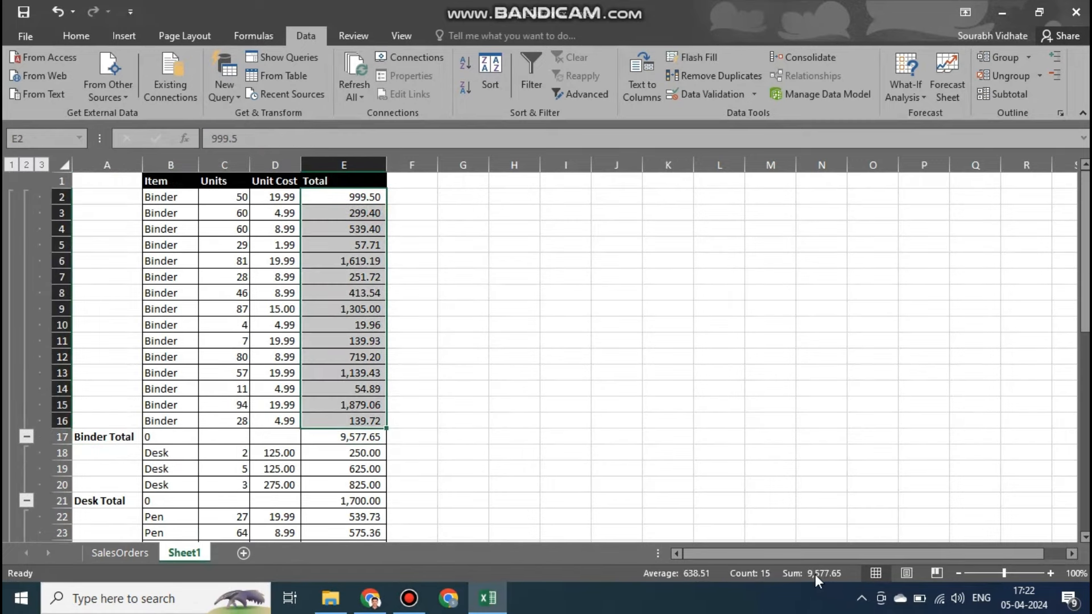
pyautogui.click(358, 441)
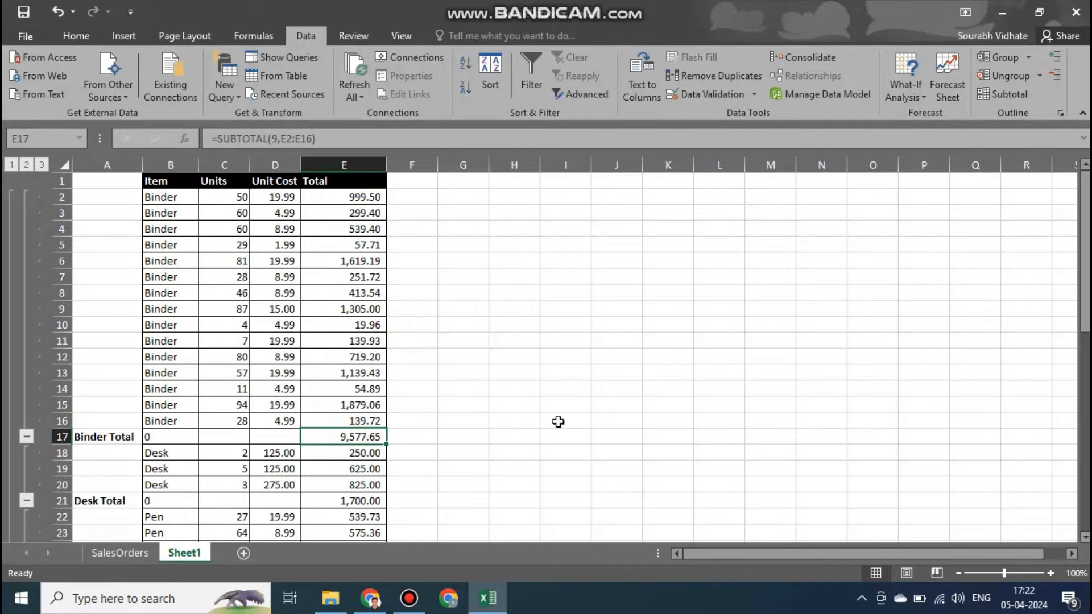
pyautogui.scroll(-4, 385, 414)
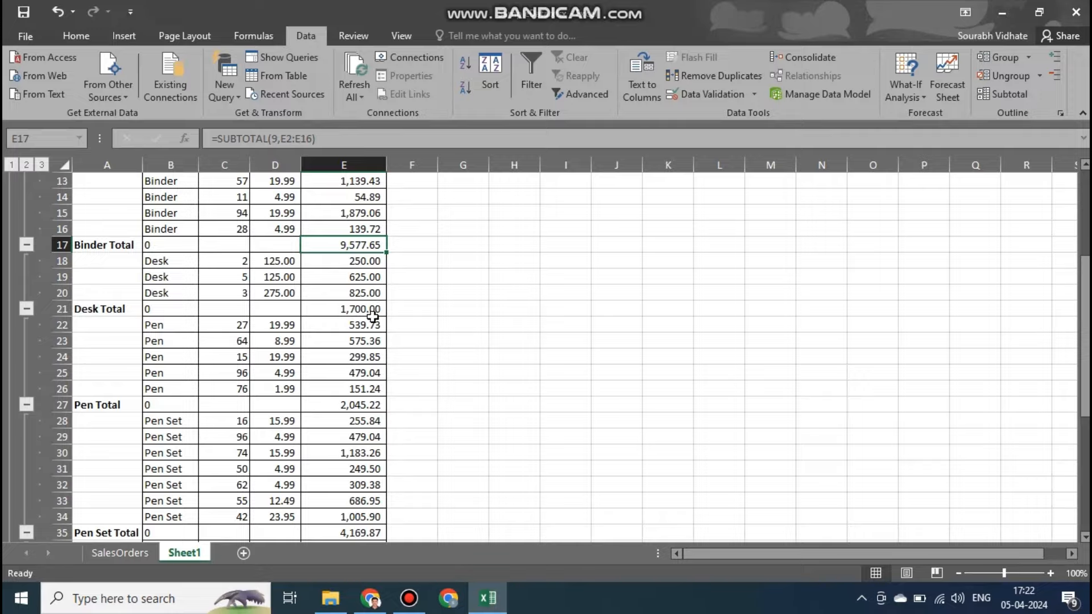
pyautogui.scroll(-1, 175, 358)
pyautogui.scroll(5, 195, 356)
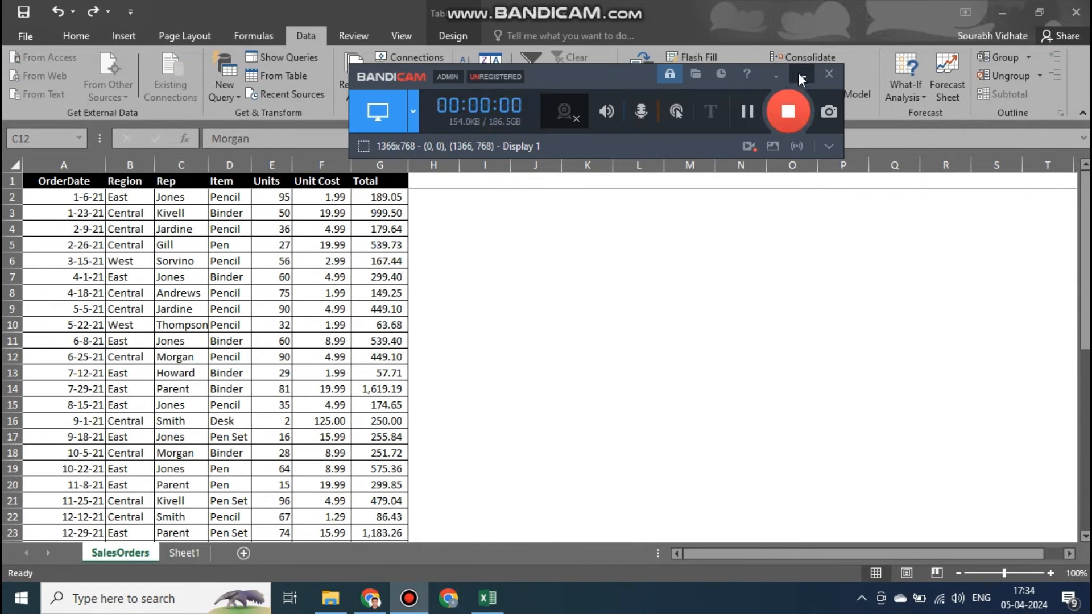
pyautogui.click(800, 73)
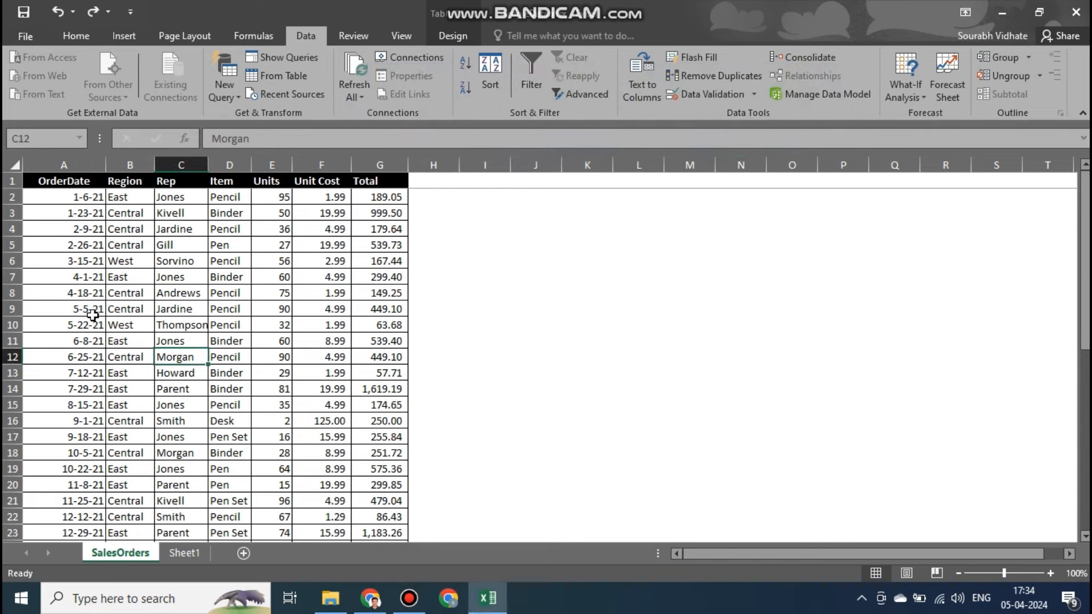
# - Select all data rows of the SalesOrders table, from A2 through the last row of the Total column
pyautogui.click(76, 35)
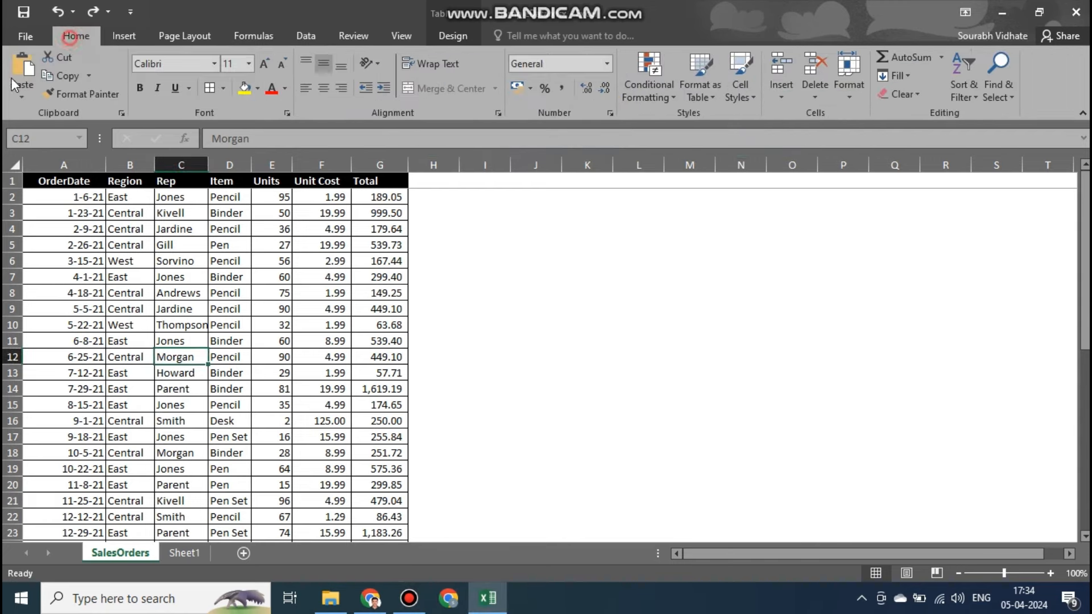
pyautogui.click(61, 195)
pyautogui.moveTo(62, 200); pyautogui.dragTo(380, 535)
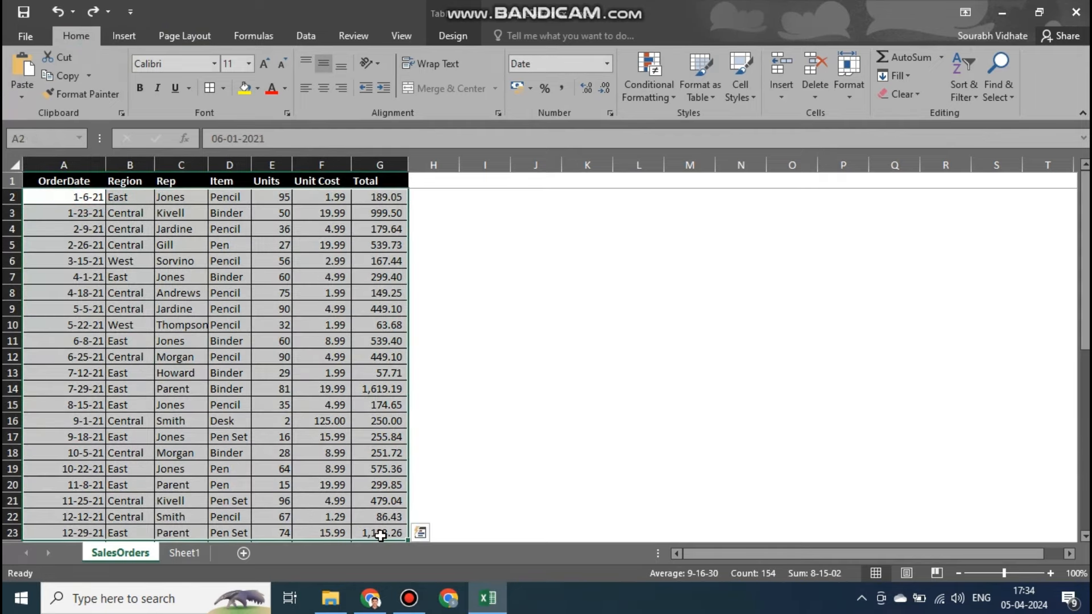
pyautogui.hotkey('ctrl', 'shift', 'Down')
pyautogui.scroll(7, 408, 399)
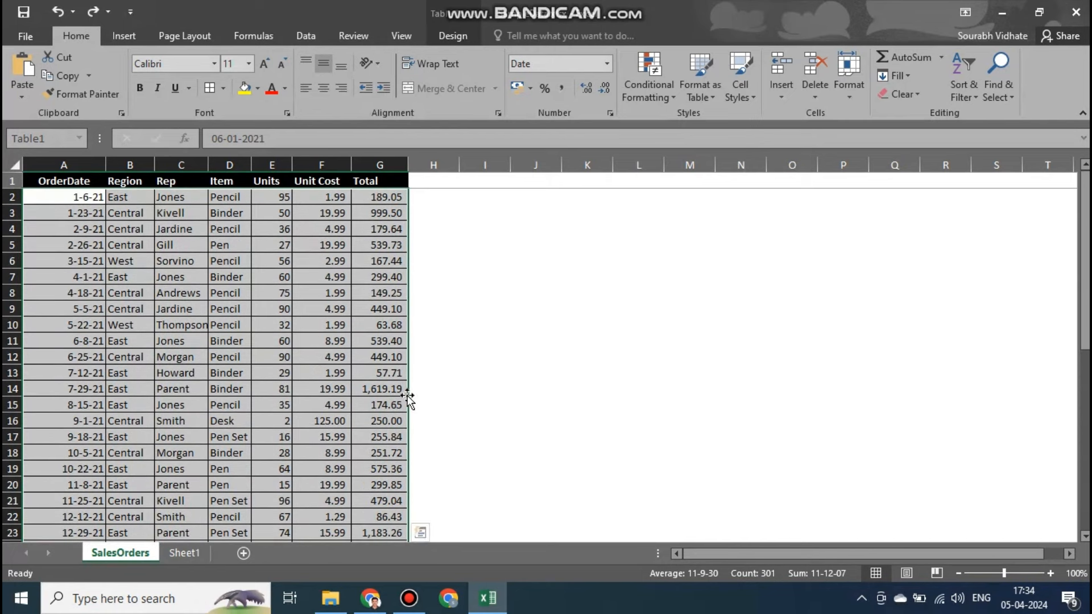
# - Sort the SalesOrders table by OrderDate values from Newest to Oldest and check the resulting date order
pyautogui.click(186, 233)
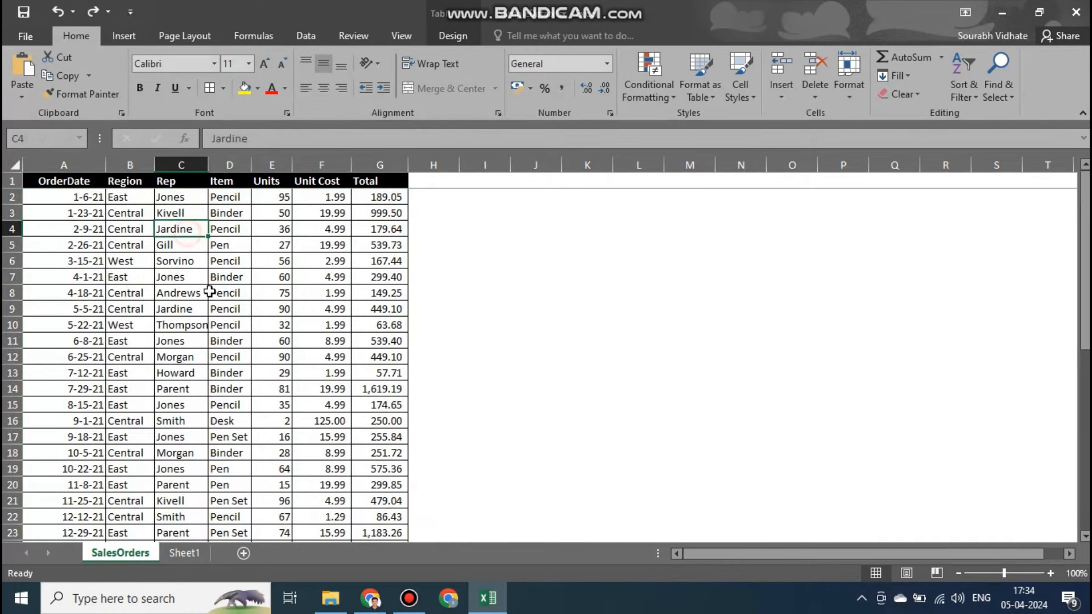
pyautogui.click(305, 37)
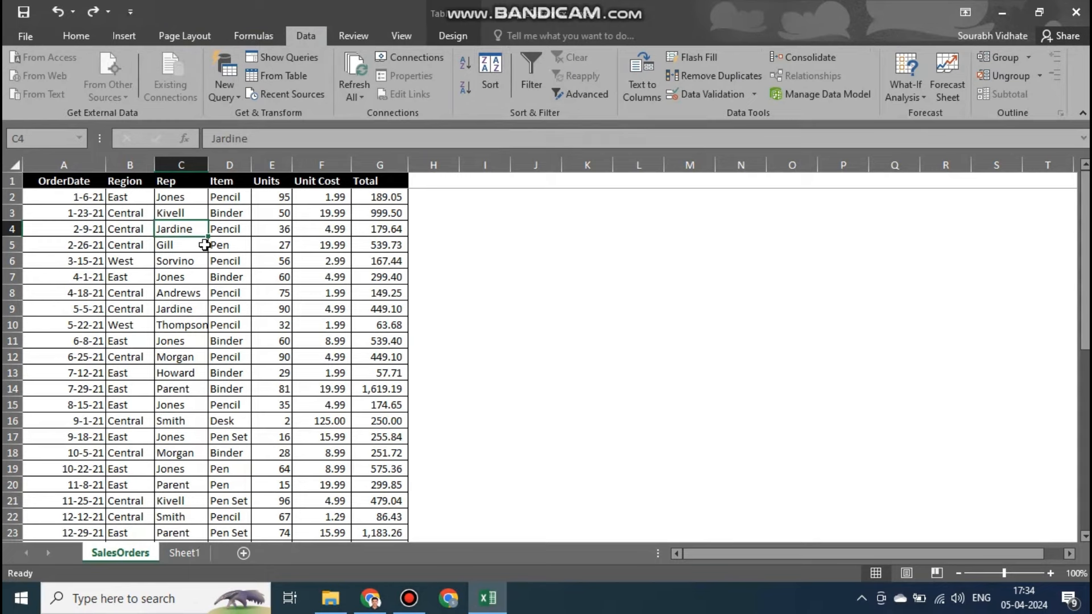
pyautogui.click(492, 85)
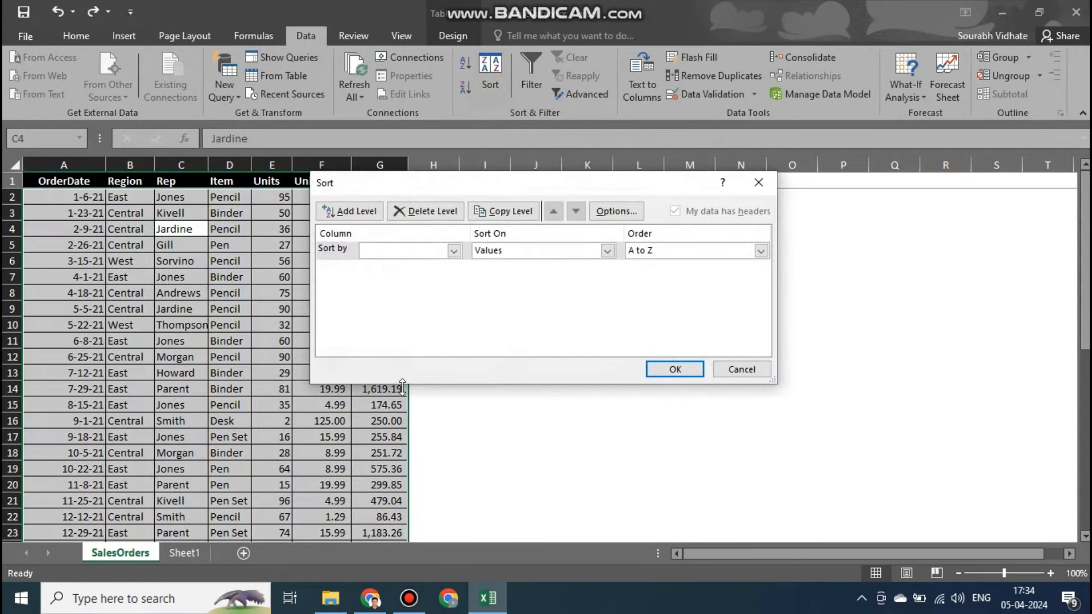
pyautogui.click(455, 250)
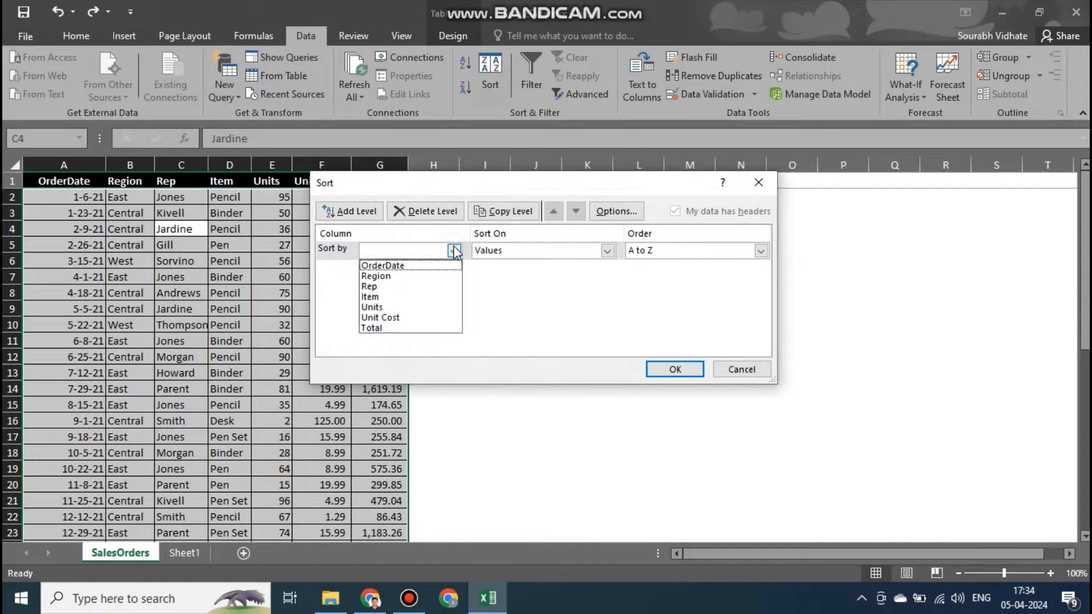
pyautogui.click(409, 267)
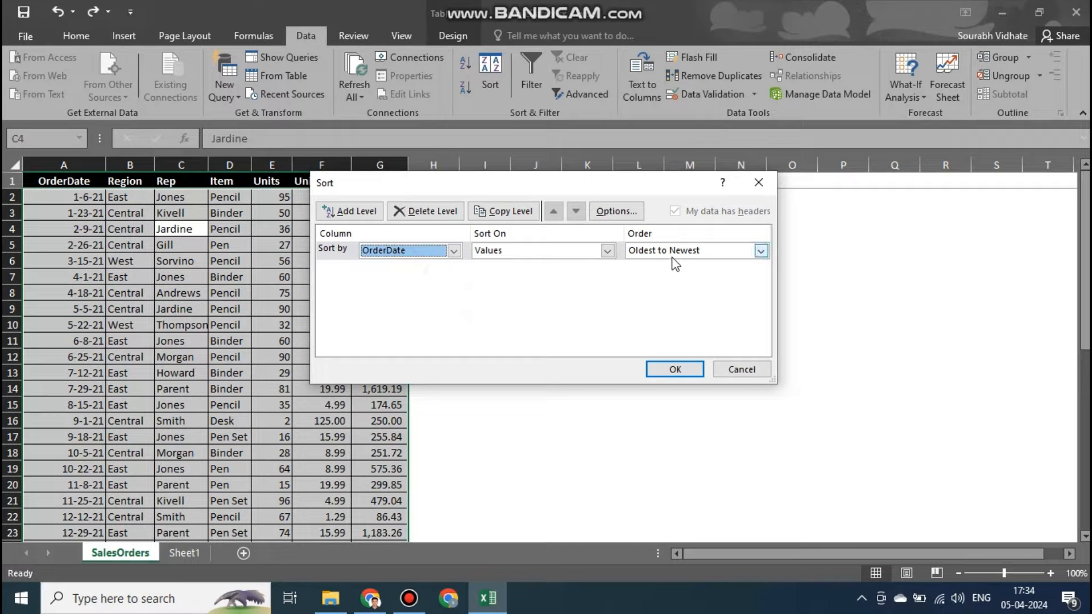
pyautogui.click(737, 250)
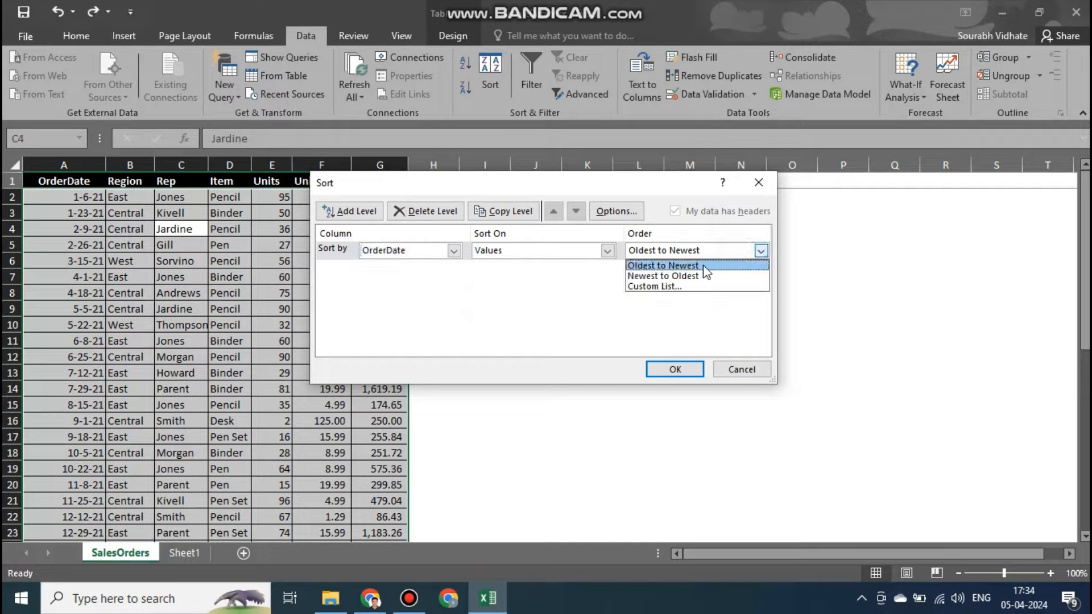
pyautogui.click(676, 277)
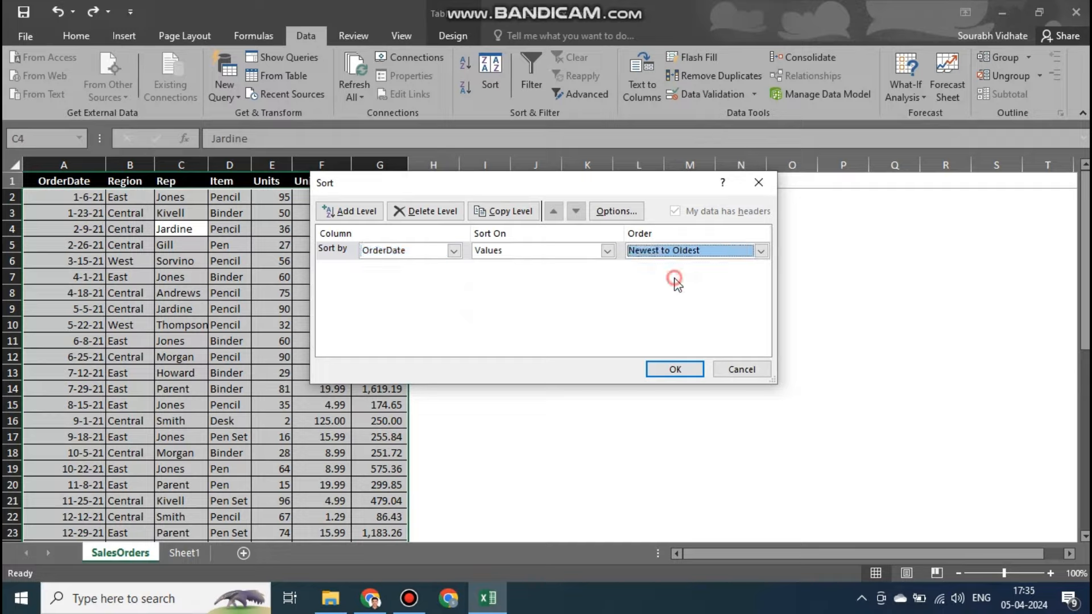
pyautogui.click(677, 370)
pyautogui.click(80, 199)
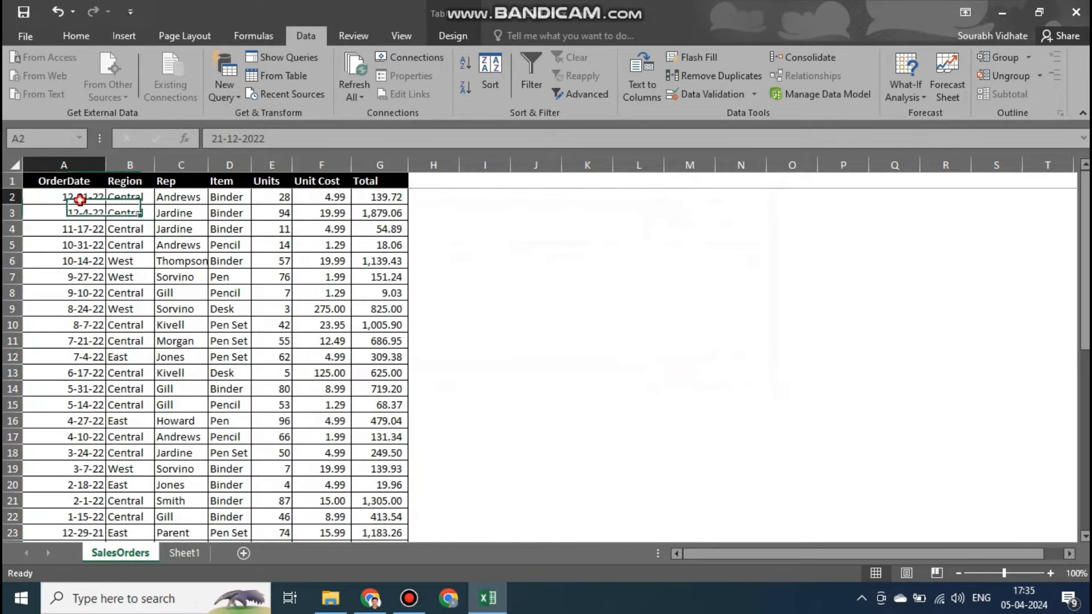
pyautogui.scroll(-7, 80, 342)
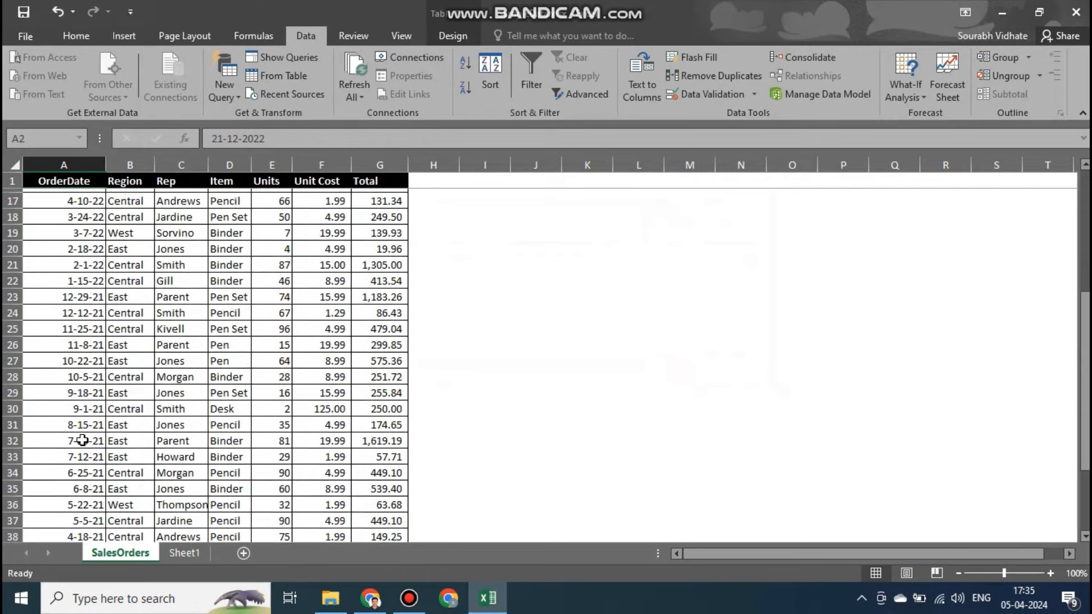
pyautogui.scroll(7, 83, 450)
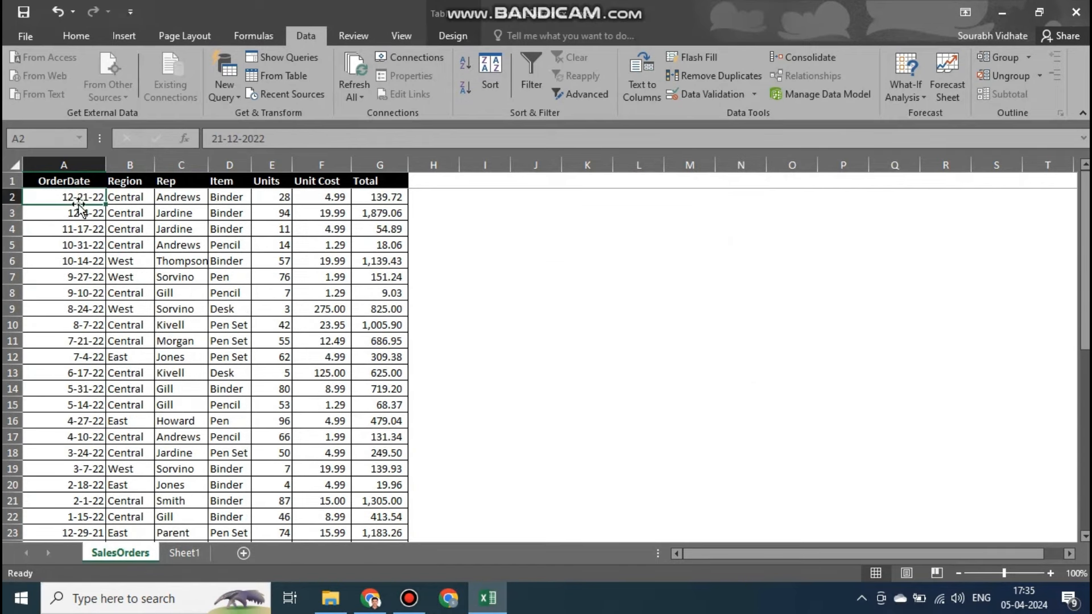
# - Change the table's OrderDate sort order to Oldest to Newest
pyautogui.click(482, 88)
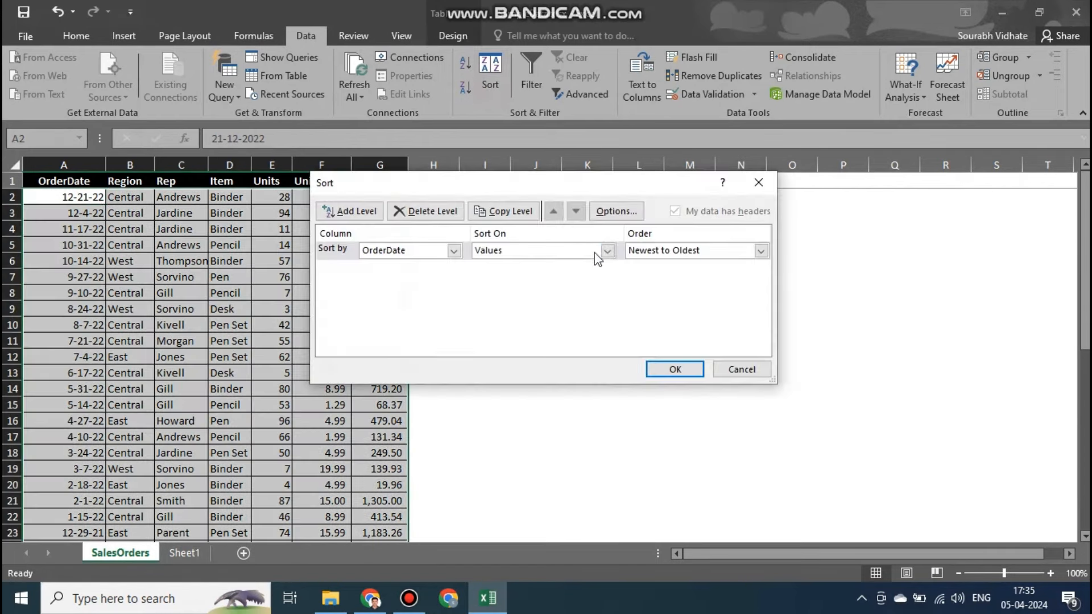
pyautogui.click(693, 252)
pyautogui.click(683, 265)
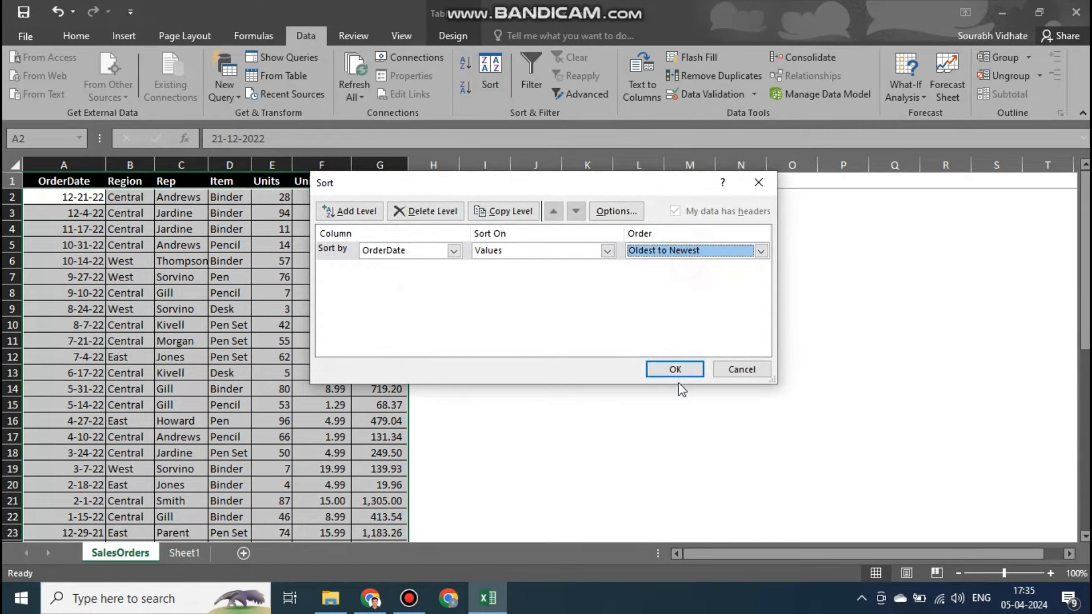
pyautogui.click(675, 369)
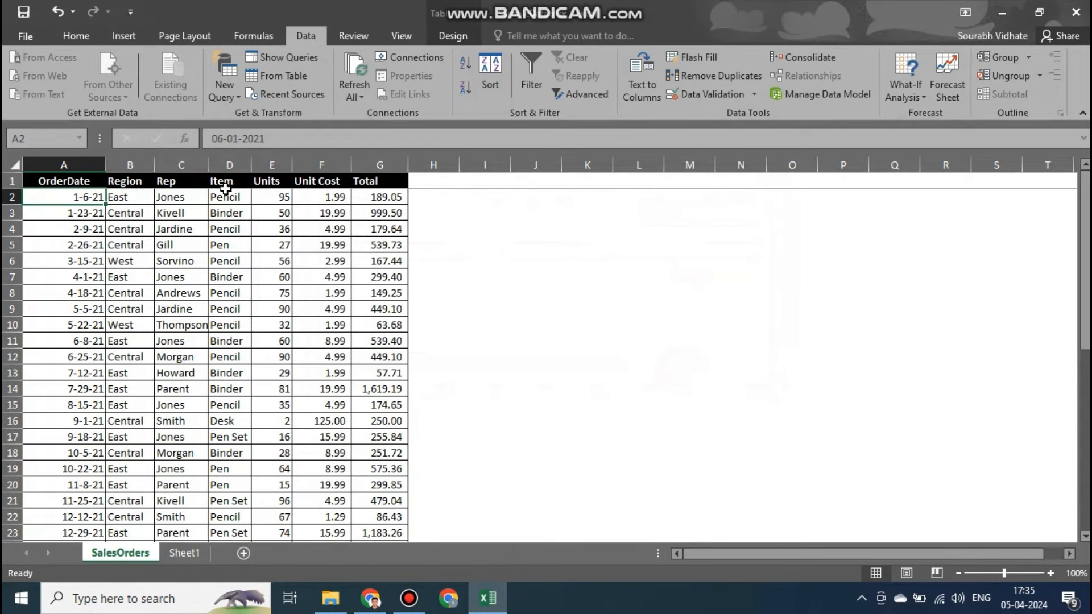
# - Sort the SalesOrders table by Item values from A to Z and review the sorted rows
pyautogui.click(494, 74)
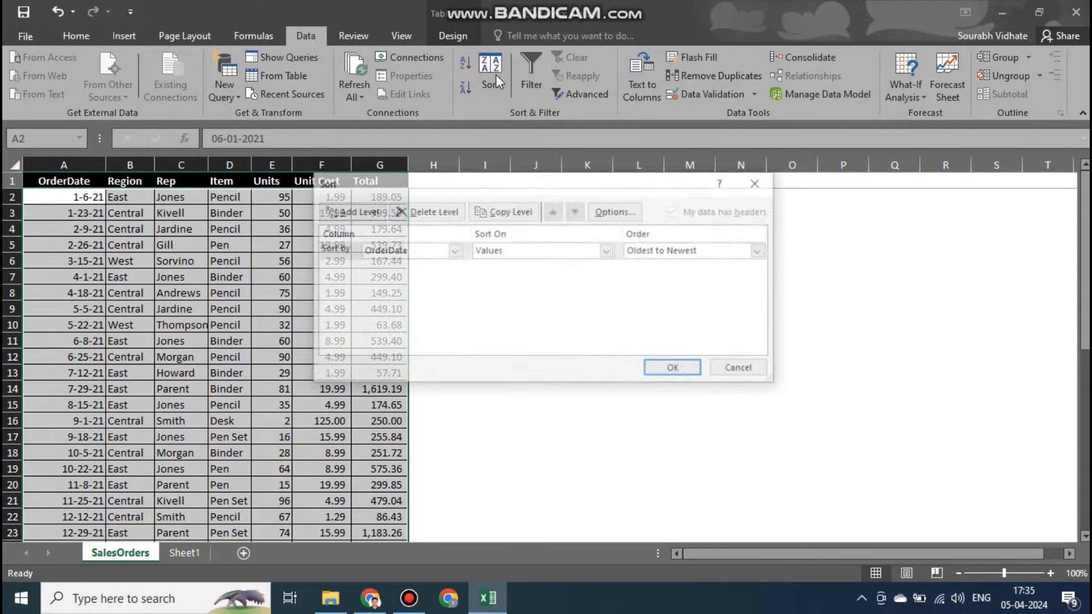
pyautogui.click(453, 250)
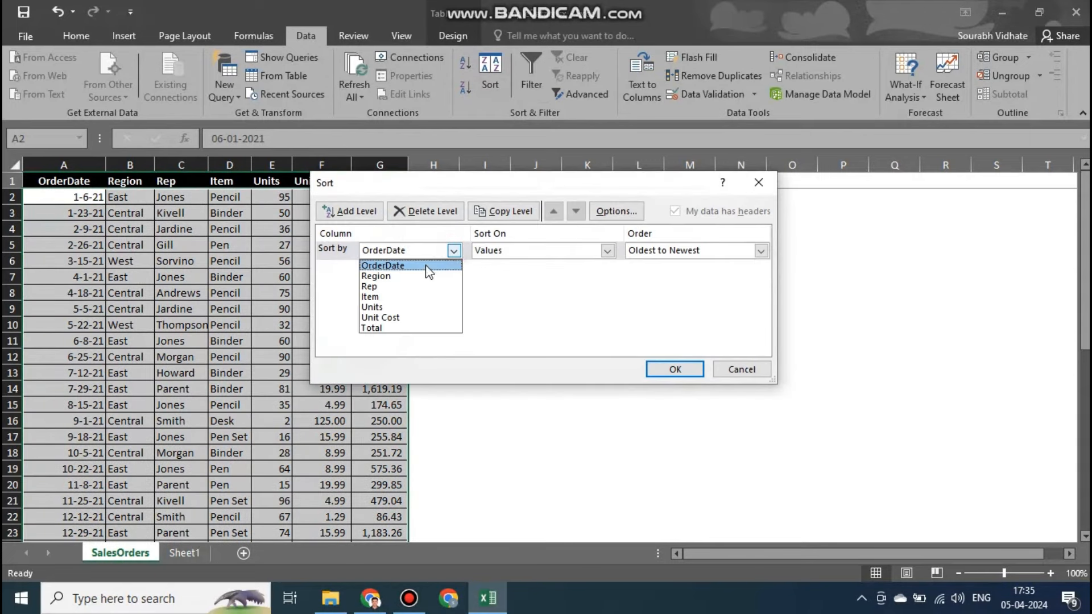
pyautogui.click(405, 296)
pyautogui.click(703, 254)
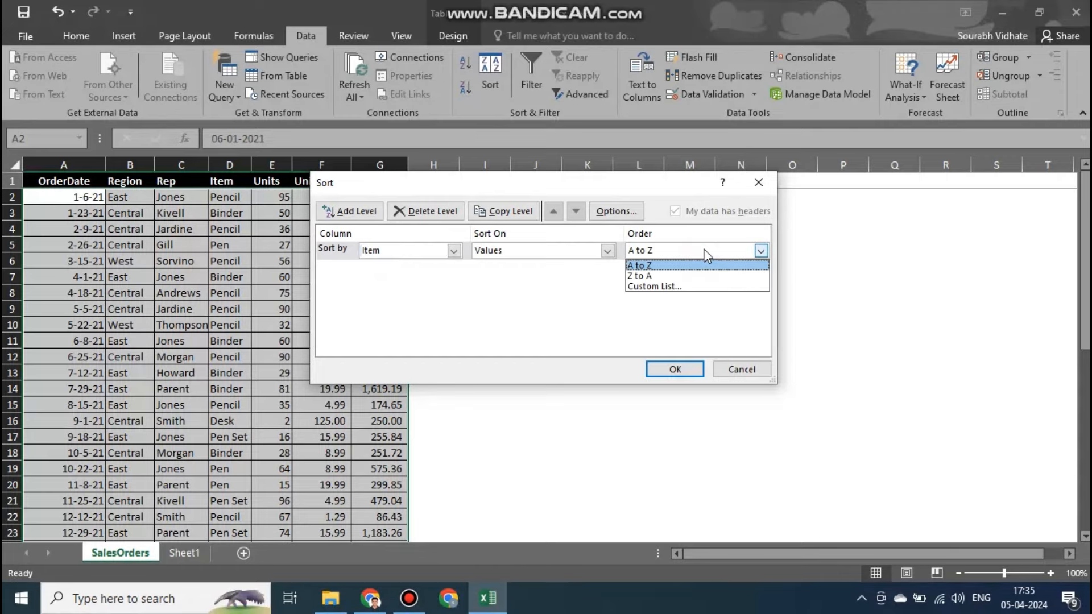
pyautogui.click(674, 265)
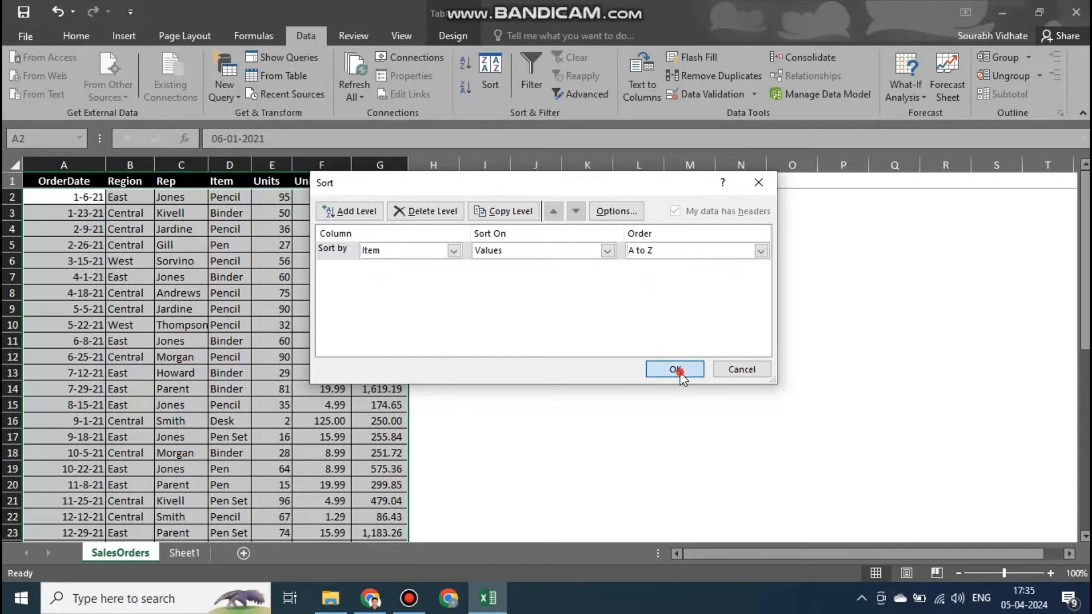
pyautogui.click(676, 369)
pyautogui.scroll(-5, 245, 307)
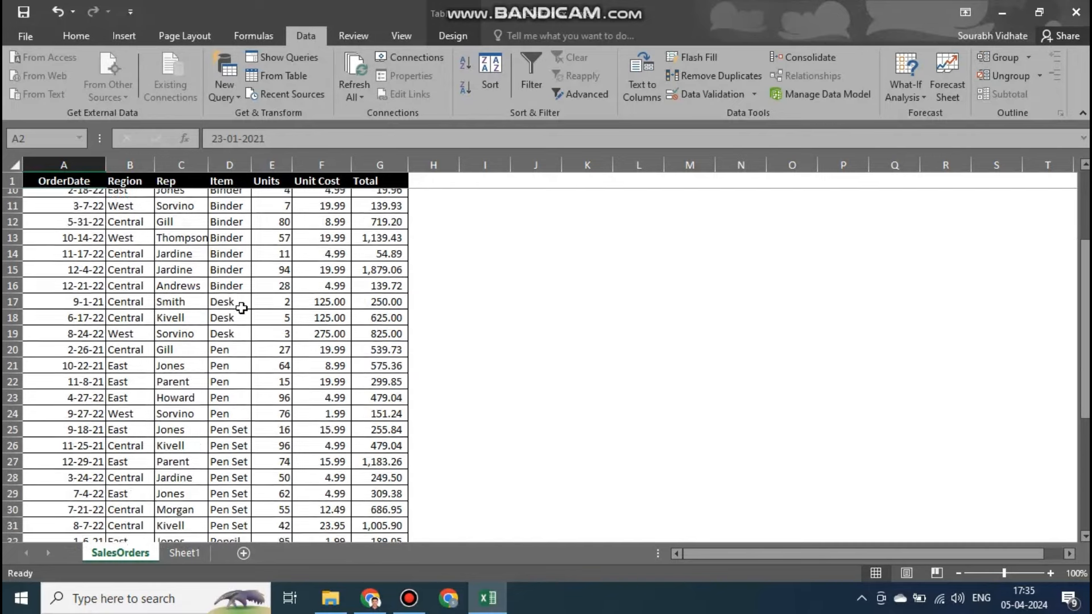
pyautogui.scroll(-5, 254, 320)
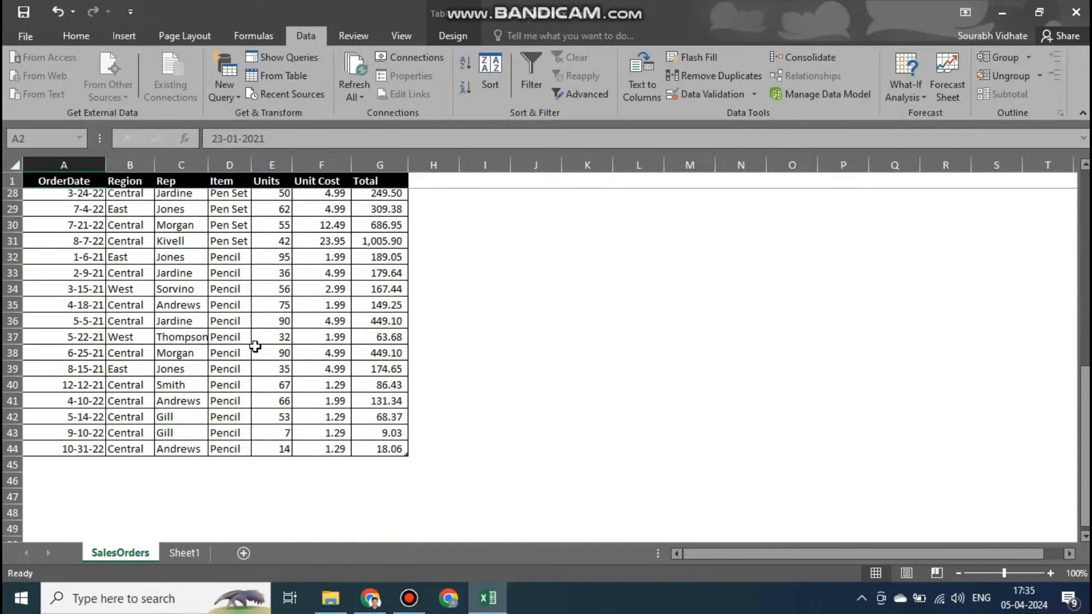
pyautogui.scroll(6, 228, 320)
pyautogui.scroll(4, 224, 319)
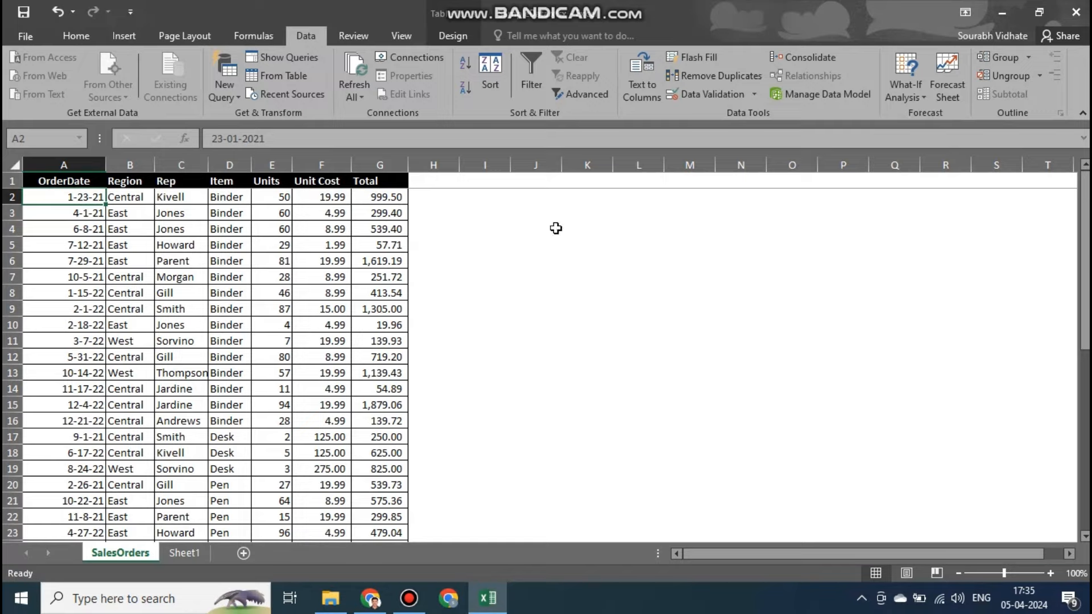
# - Sort the SalesOrders table by Rep values from A to Z and review the sorted rows
pyautogui.click(486, 81)
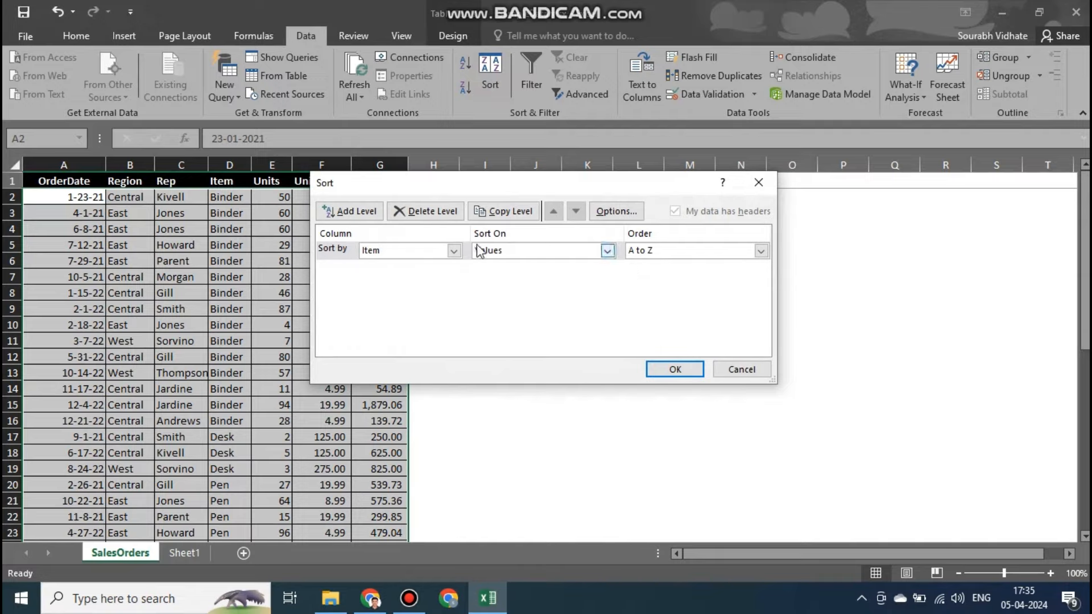
pyautogui.click(455, 250)
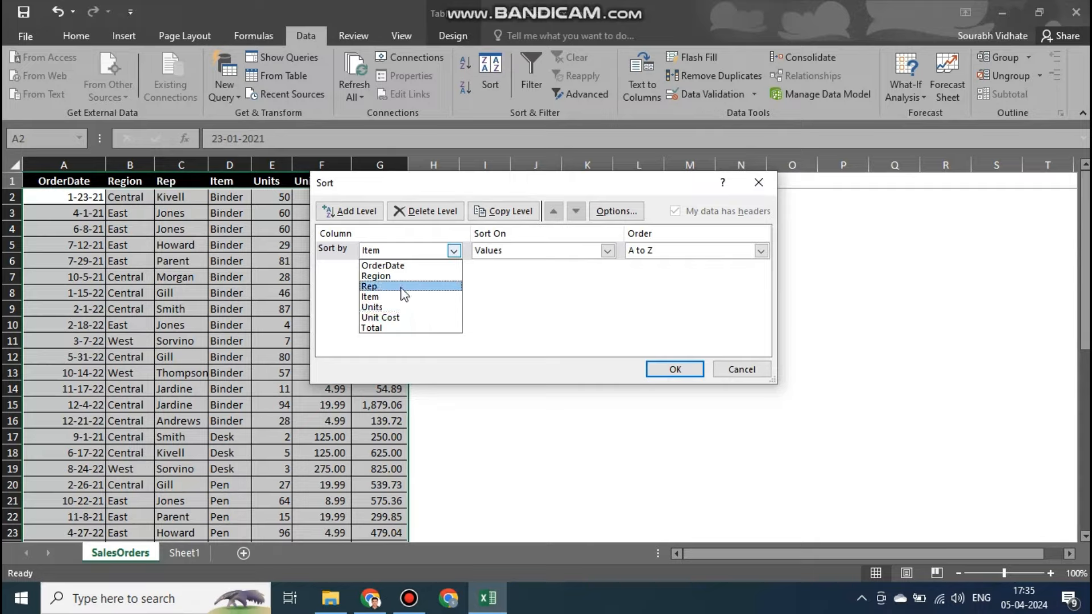
pyautogui.click(403, 294)
pyautogui.click(675, 369)
pyautogui.scroll(-6, 191, 455)
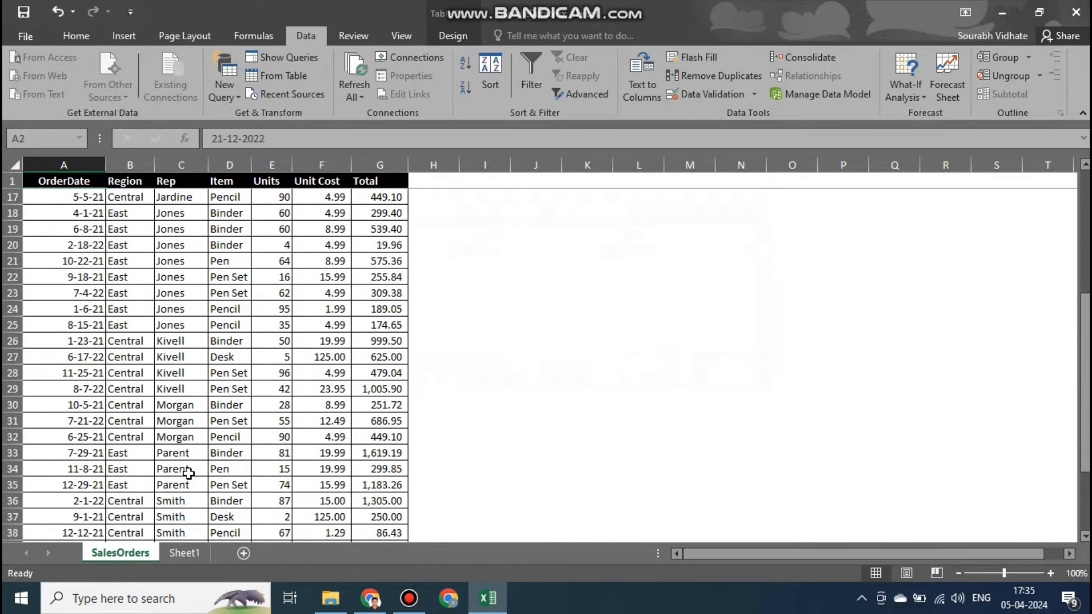
pyautogui.scroll(-1, 189, 475)
pyautogui.scroll(-3, 191, 475)
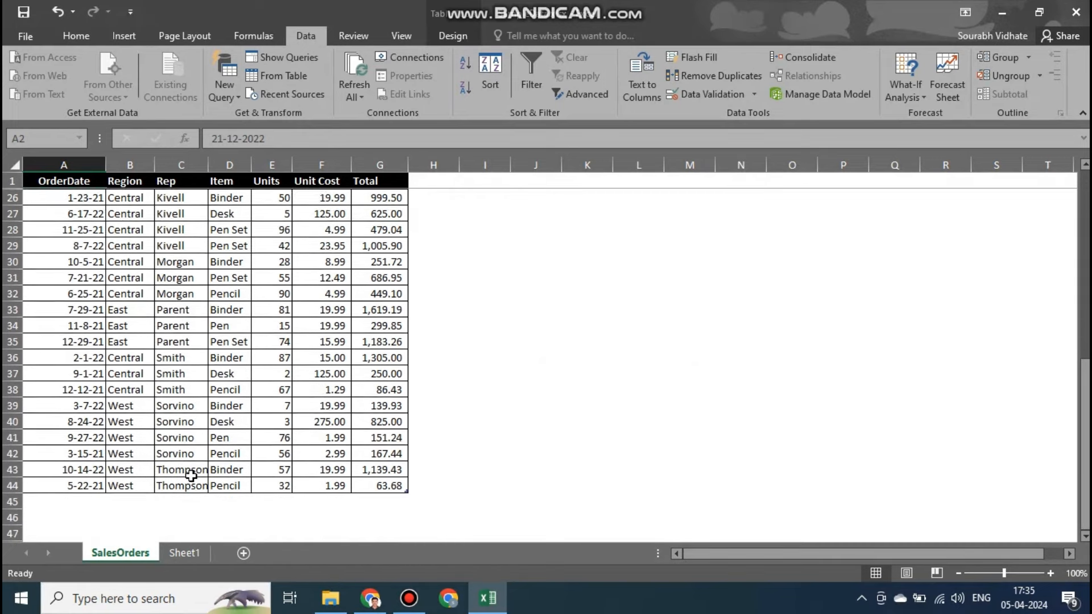
pyautogui.scroll(6, 191, 455)
pyautogui.scroll(3, 191, 453)
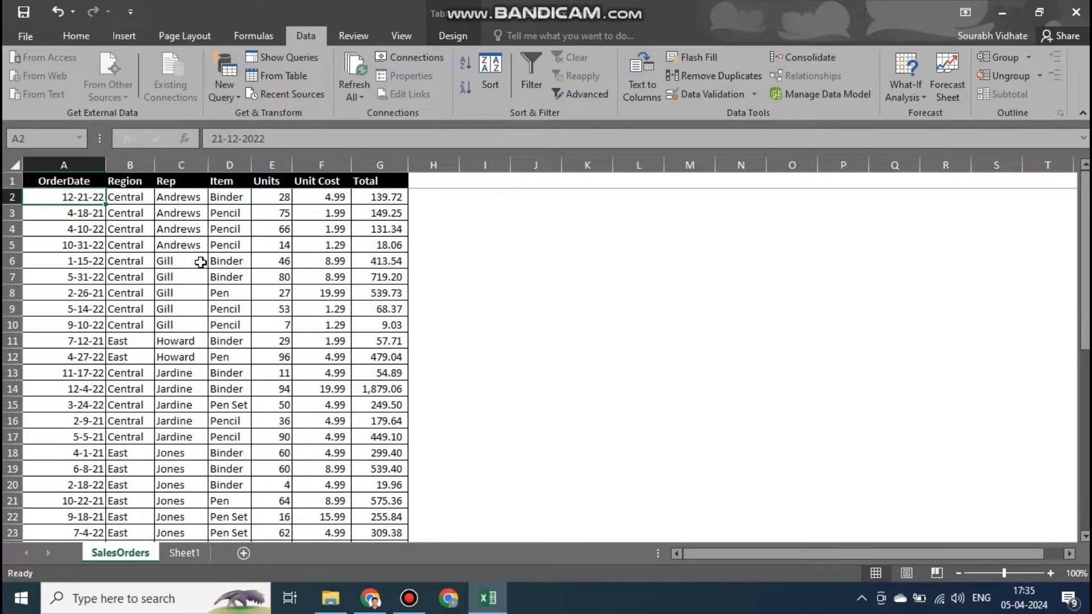
pyautogui.click(409, 597)
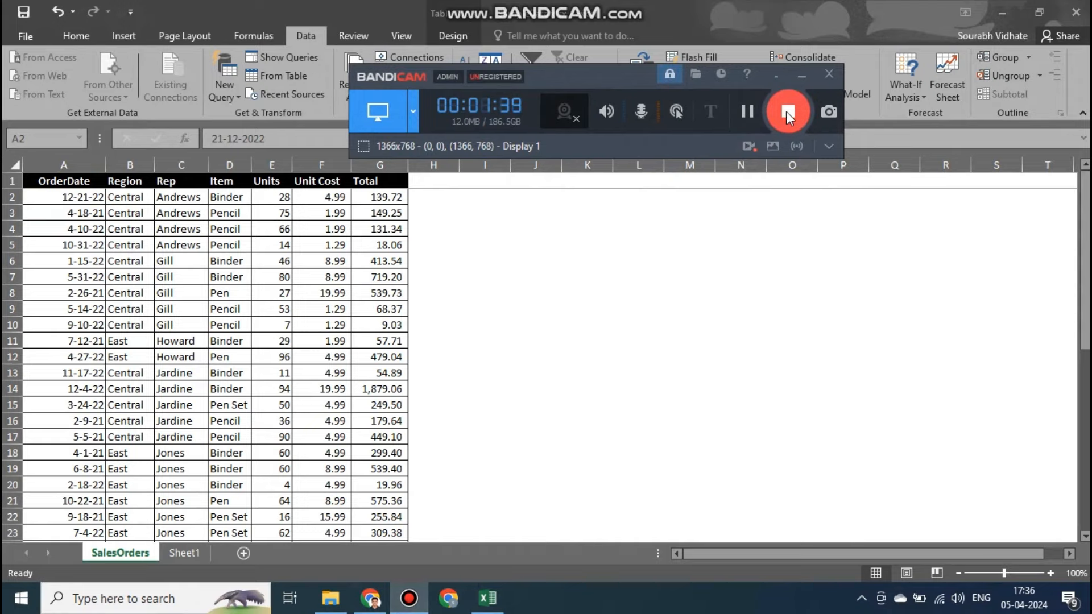
pyautogui.click(788, 115)
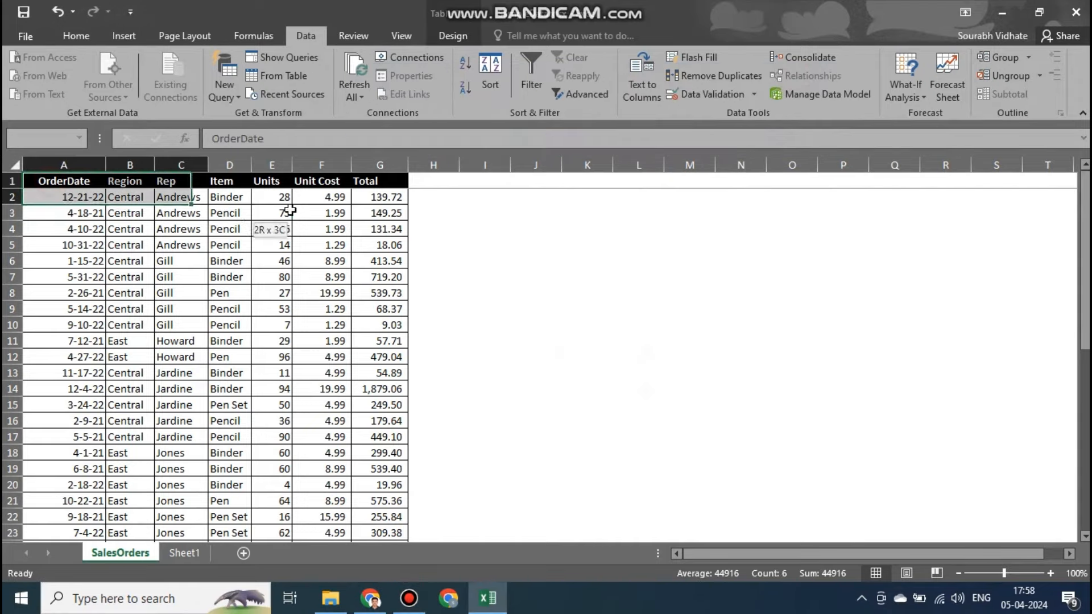
# - Turn on the filter for the header row A1:G1 of the SalesOrders table and switch it off again
pyautogui.moveTo(64, 181); pyautogui.dragTo(433, 180)
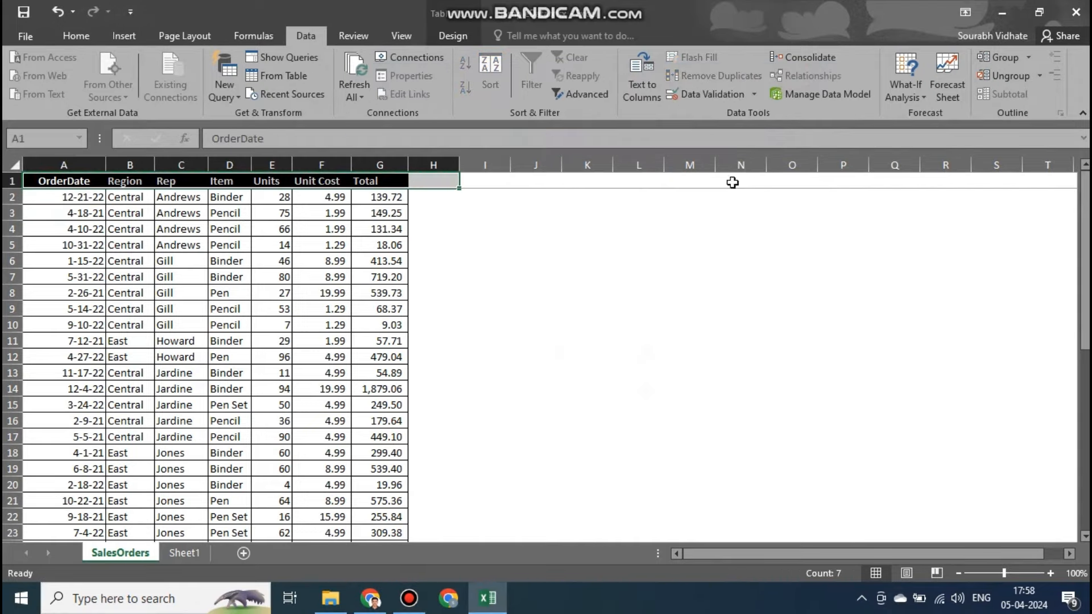
pyautogui.click(321, 228)
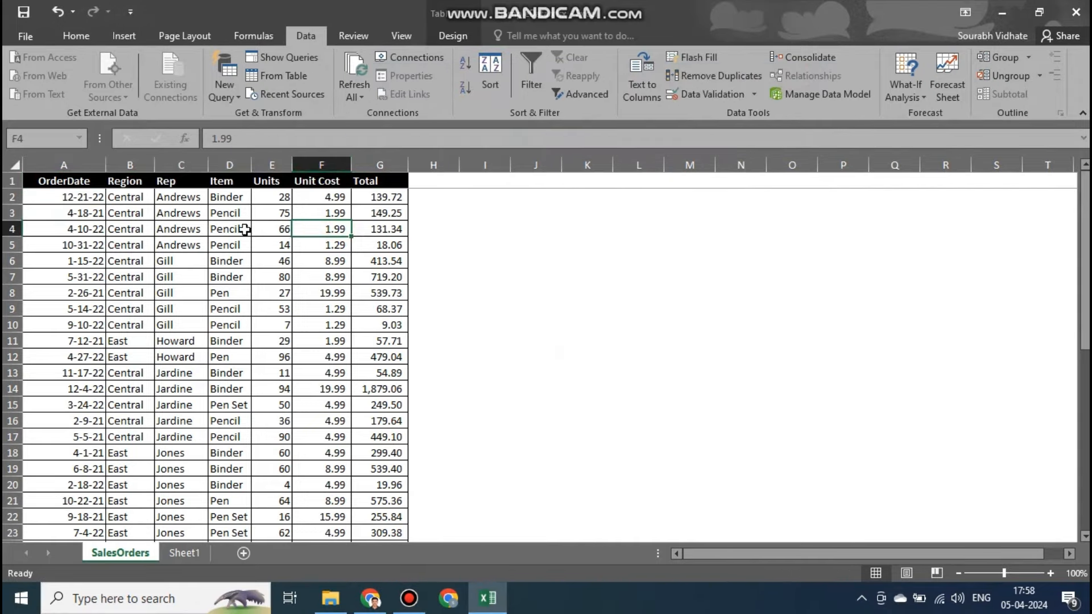
pyautogui.click(146, 183)
pyautogui.moveTo(44, 180); pyautogui.dragTo(384, 181)
pyautogui.click(531, 74)
pyautogui.click(362, 211)
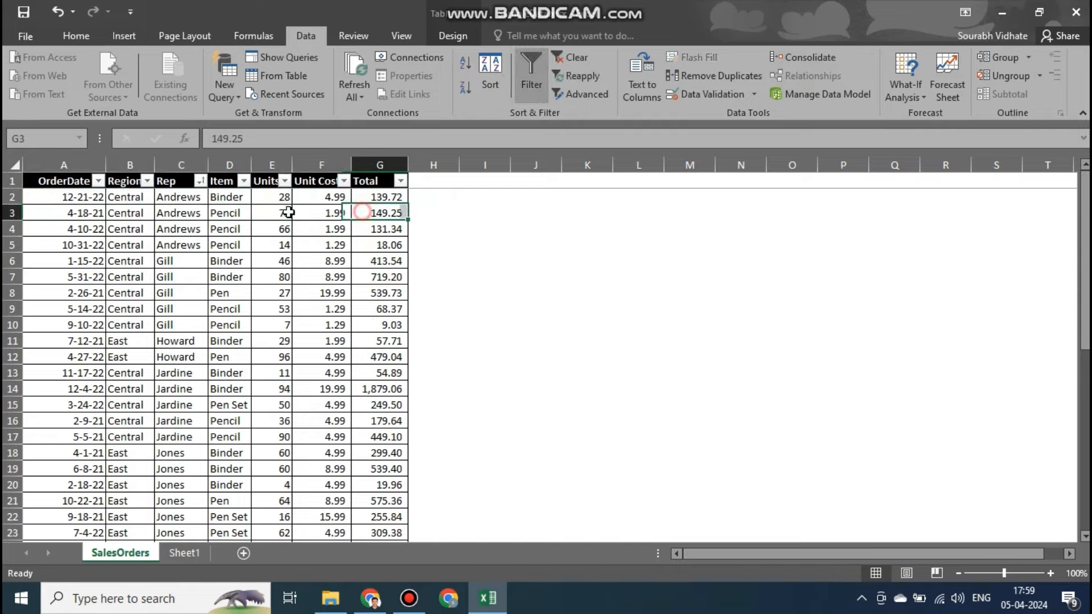
pyautogui.moveTo(71, 181); pyautogui.dragTo(384, 181)
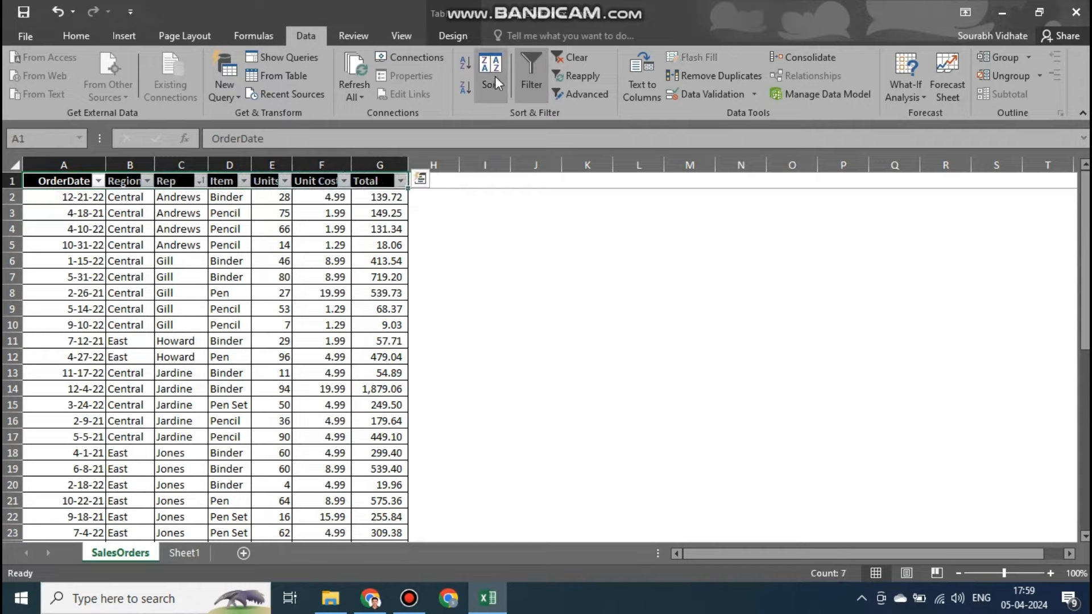
pyautogui.click(523, 71)
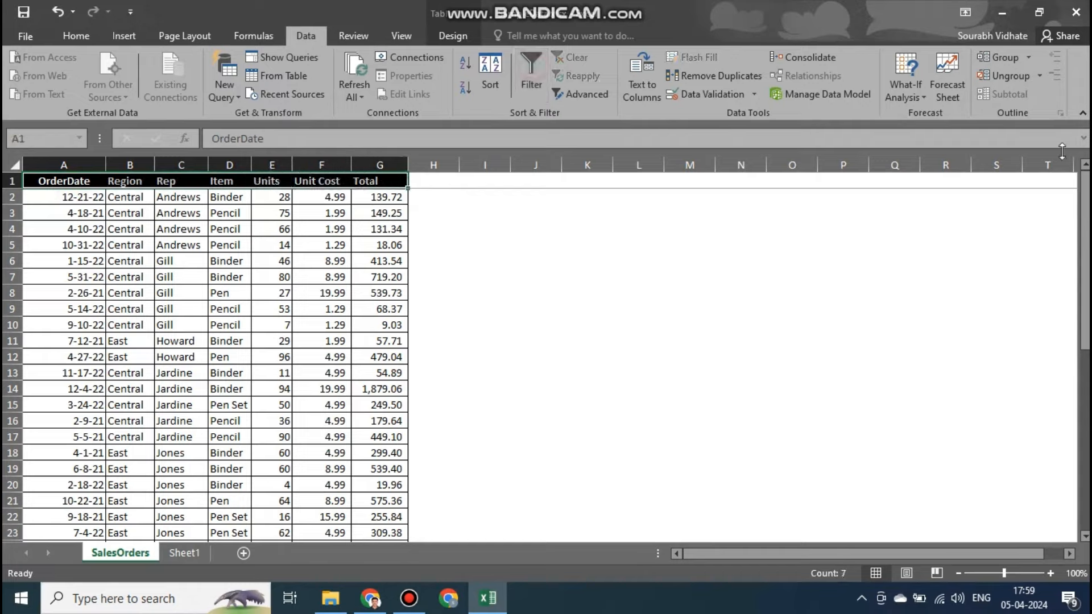
# - Group by rows from cell E5 in the Units column and undo the grouping
pyautogui.click(279, 245)
pyautogui.click(996, 59)
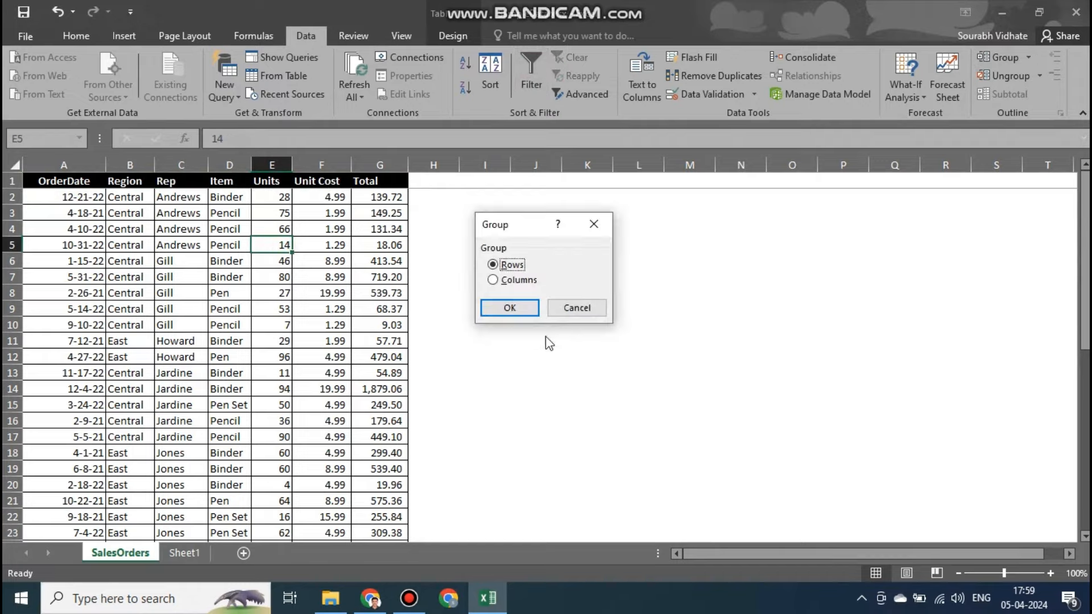
pyautogui.click(508, 307)
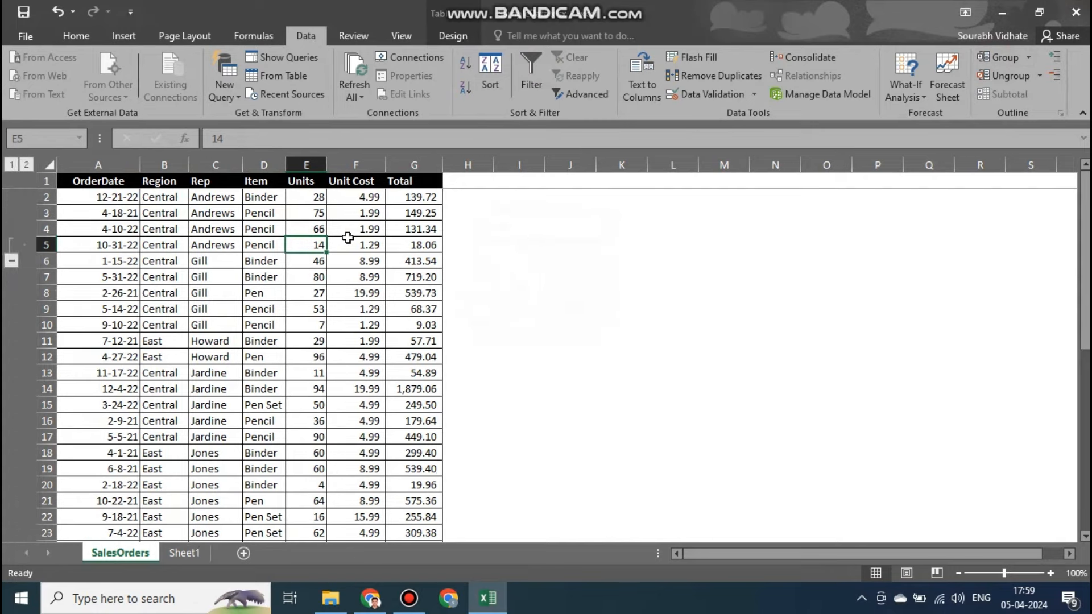
pyautogui.hotkey('ctrl', 'z')
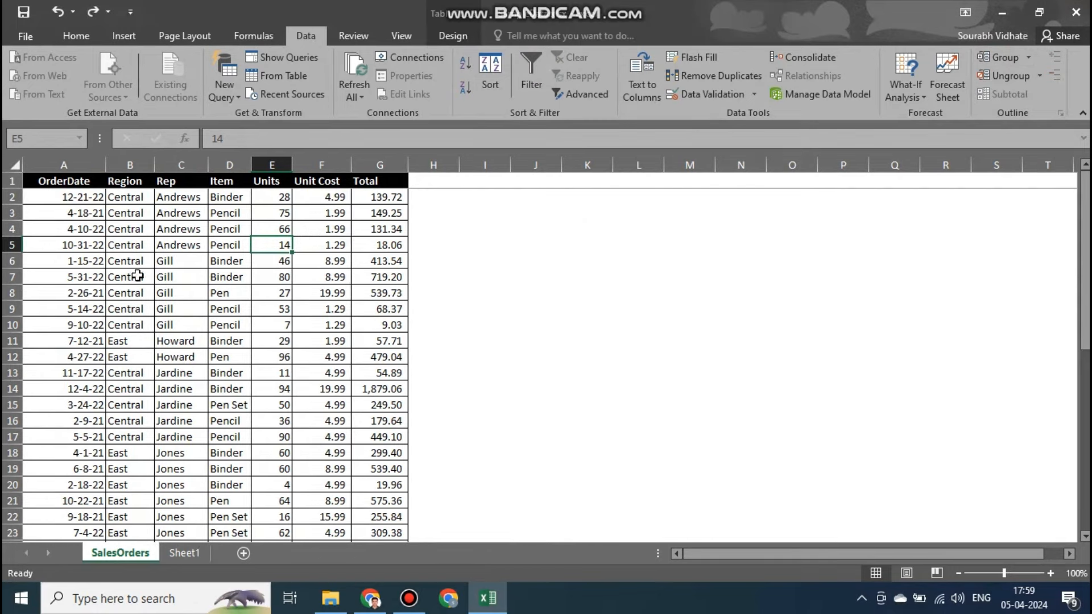
# - Group all data rows of the SalesOrders table, from row 2 to its last row, by rows
pyautogui.moveTo(65, 198); pyautogui.dragTo(336, 566)
pyautogui.scroll(7, 348, 415)
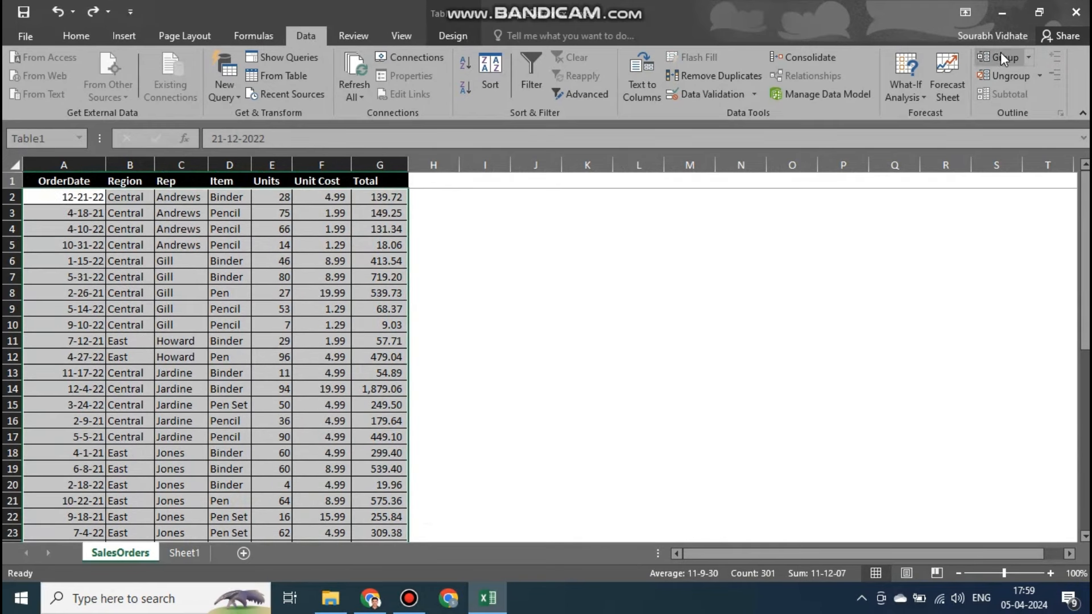
pyautogui.click(1001, 56)
pyautogui.click(510, 305)
pyautogui.click(182, 277)
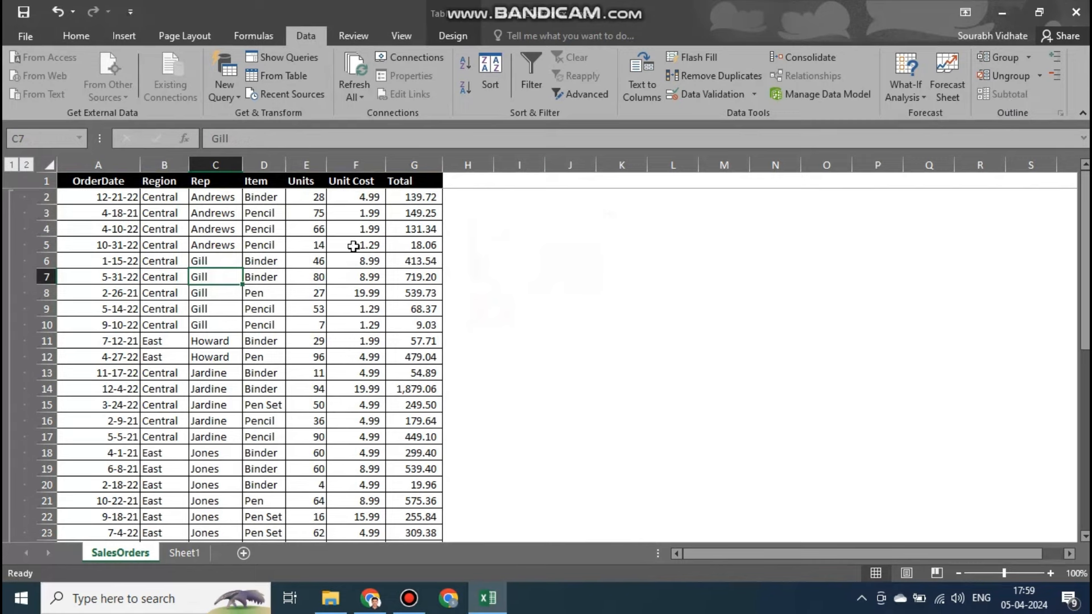
# - Review the grouped SalesOrders rows down to the end of the table and undo the grouping
pyautogui.scroll(-8, 137, 284)
pyautogui.click(212, 292)
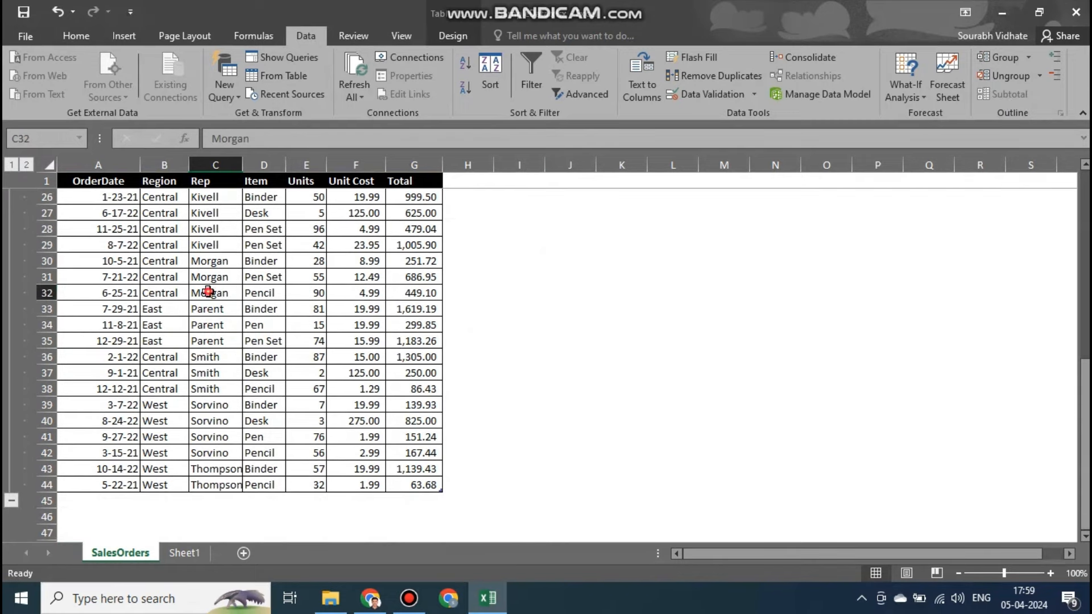
pyautogui.scroll(8, 212, 291)
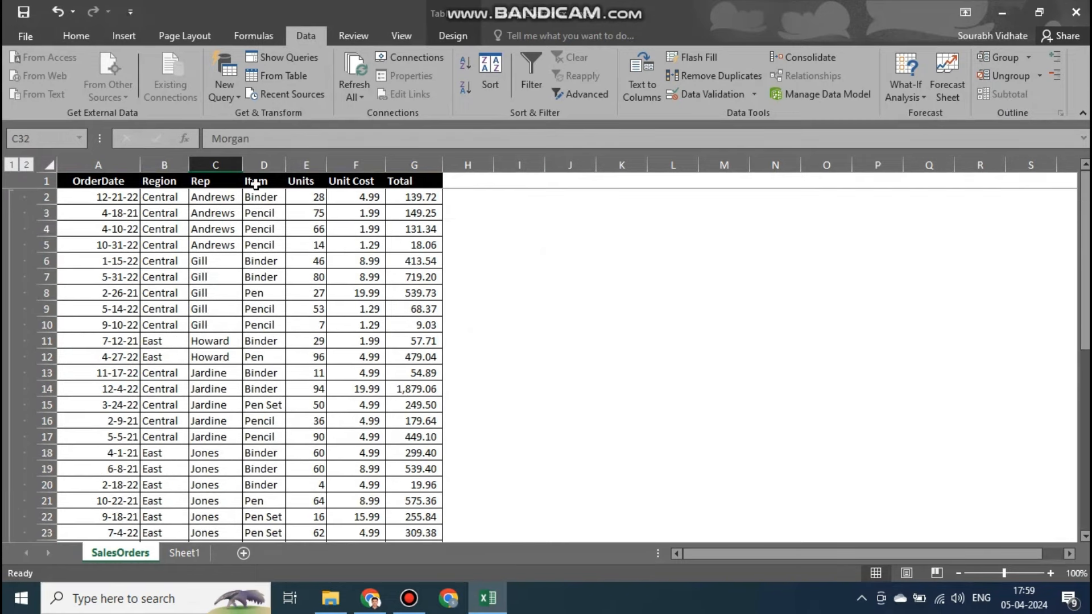
pyautogui.click(254, 182)
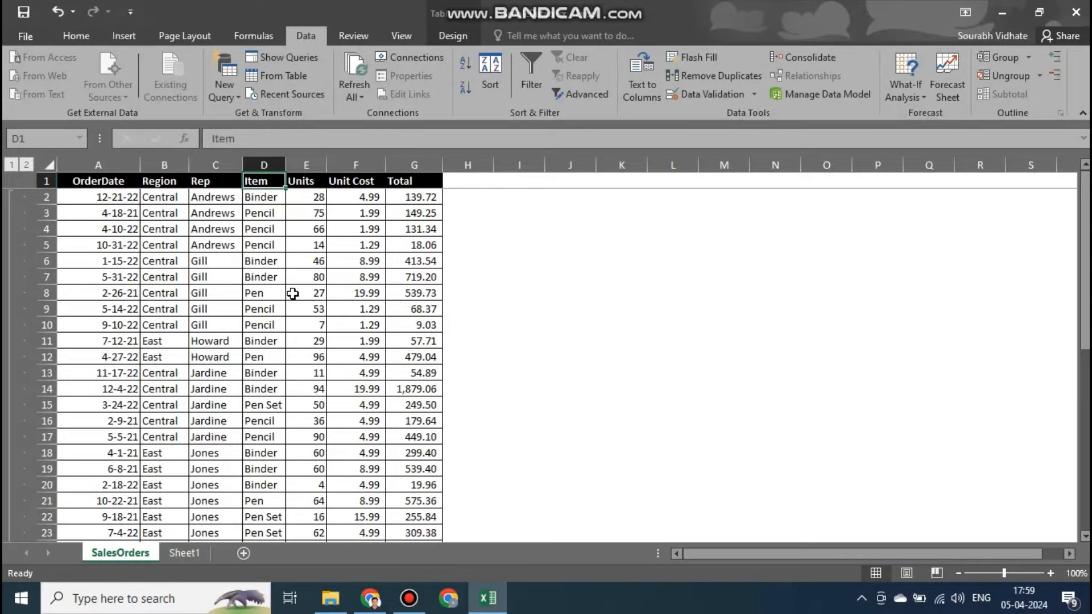
pyautogui.hotkey('ctrl', 'z')
pyautogui.click(271, 330)
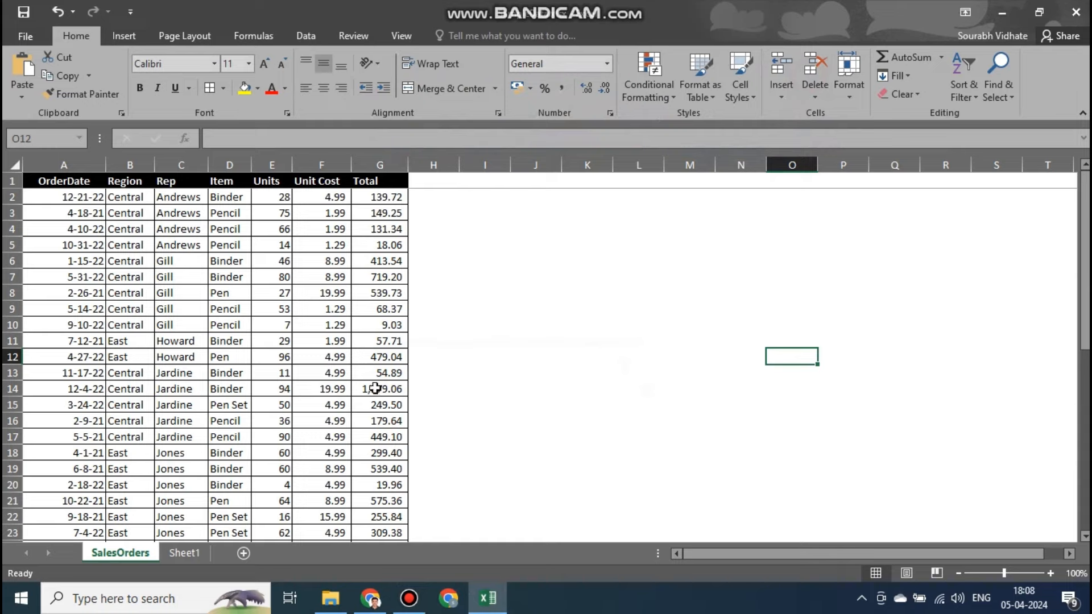
pyautogui.click(68, 211)
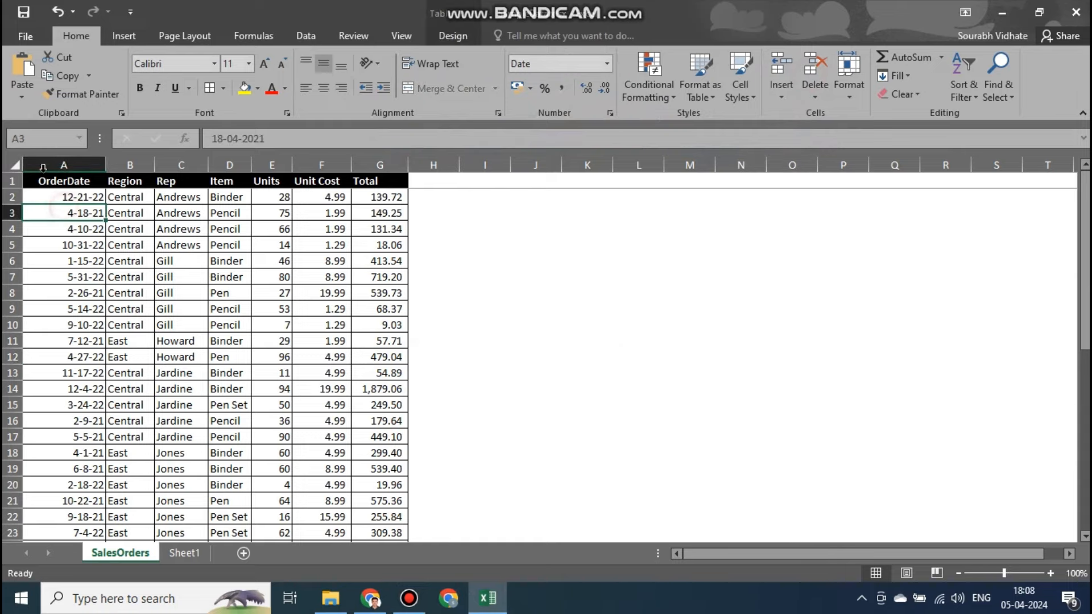
pyautogui.moveTo(46, 181); pyautogui.dragTo(284, 325)
pyautogui.click(306, 35)
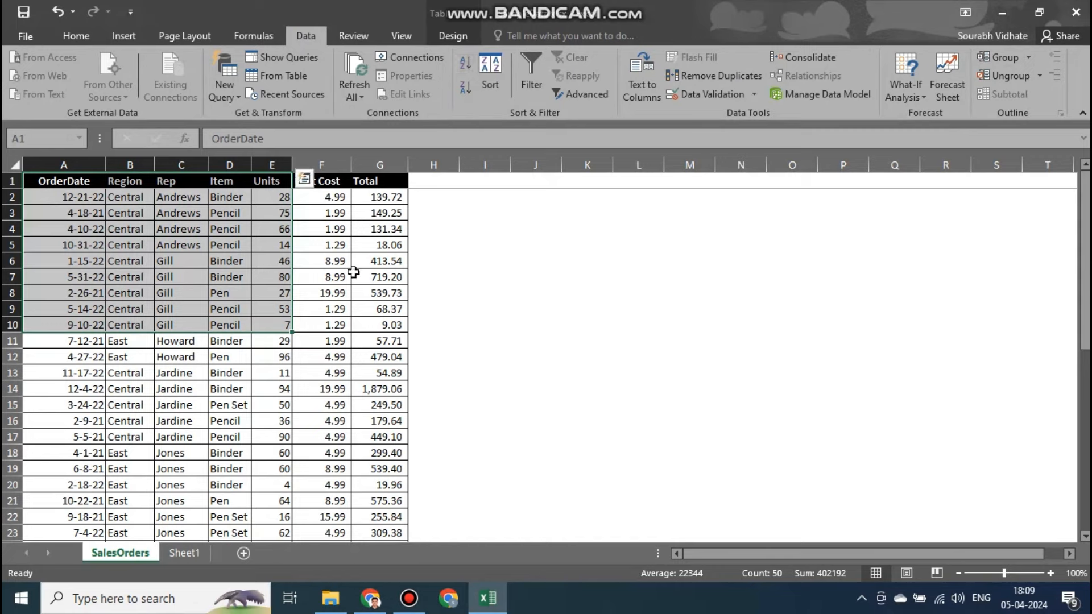
pyautogui.click(317, 244)
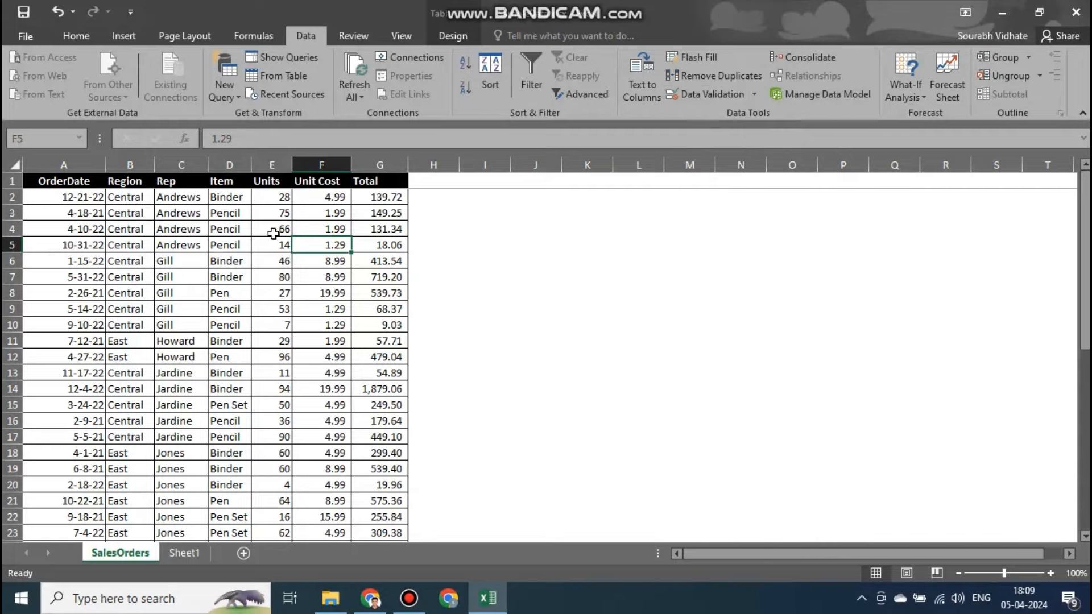
pyautogui.click(273, 317)
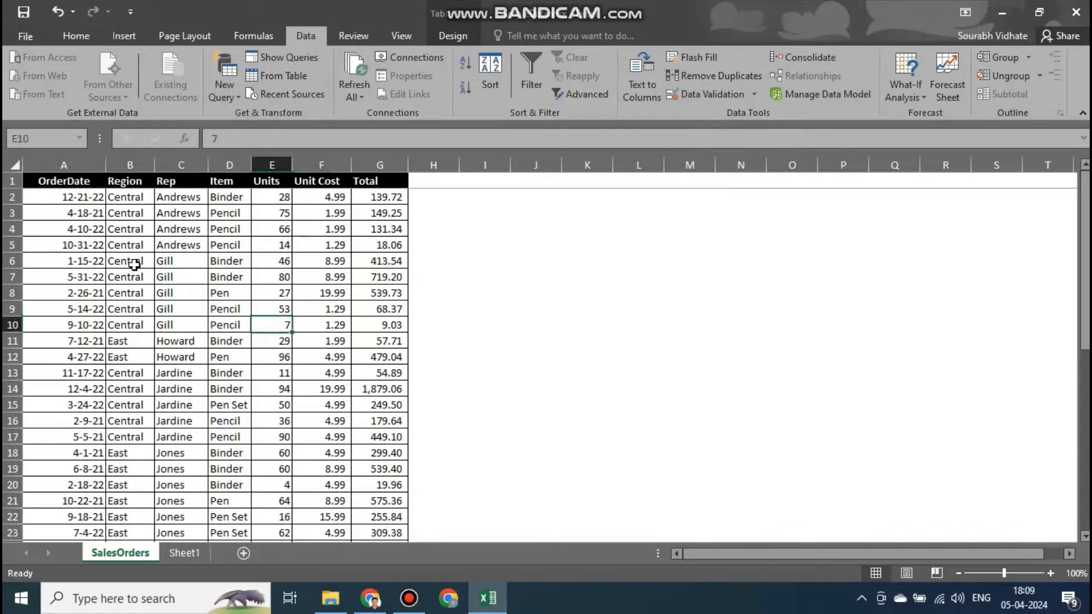
pyautogui.click(490, 279)
pyautogui.click(587, 261)
pyautogui.click(76, 35)
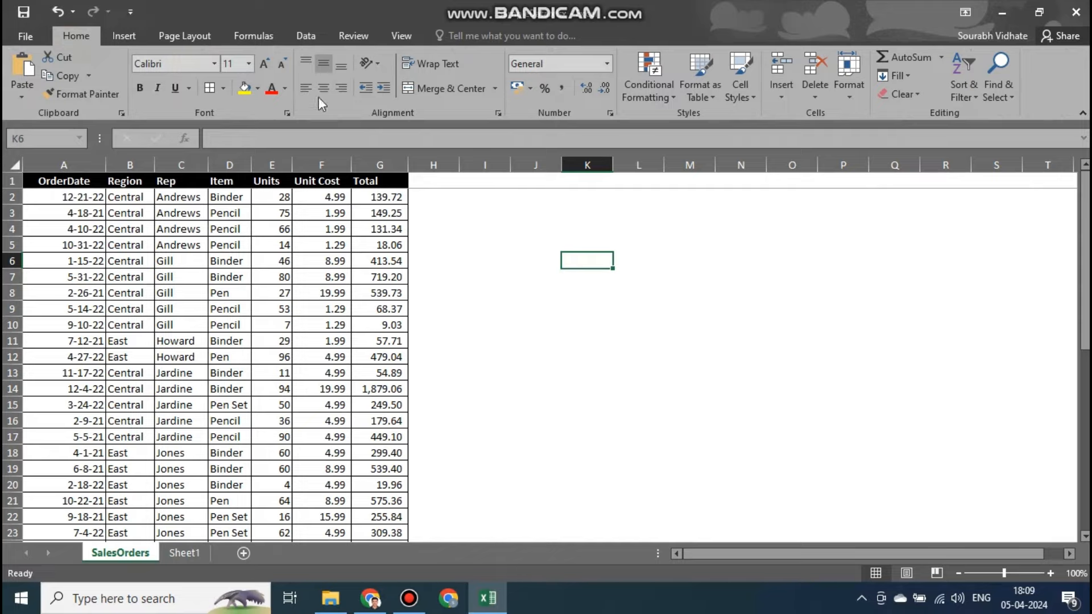
pyautogui.click(249, 63)
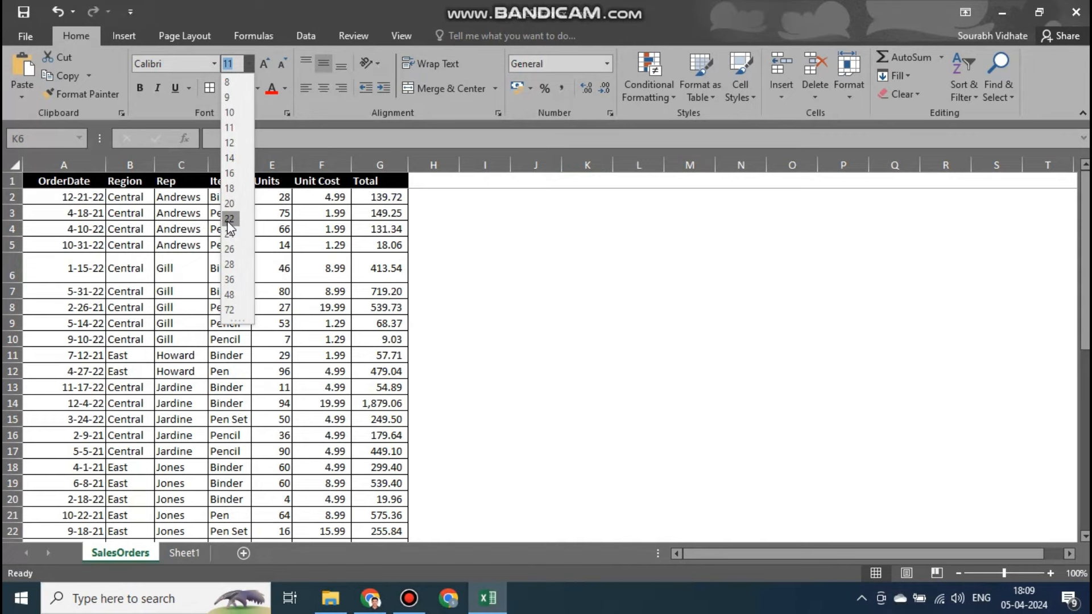
pyautogui.click(687, 296)
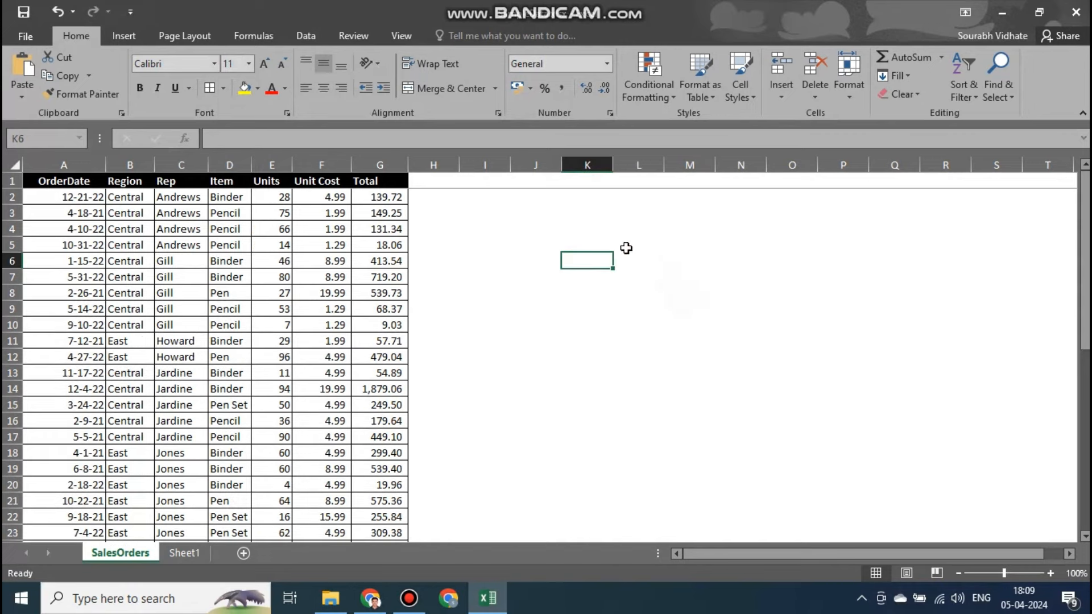
pyautogui.click(491, 288)
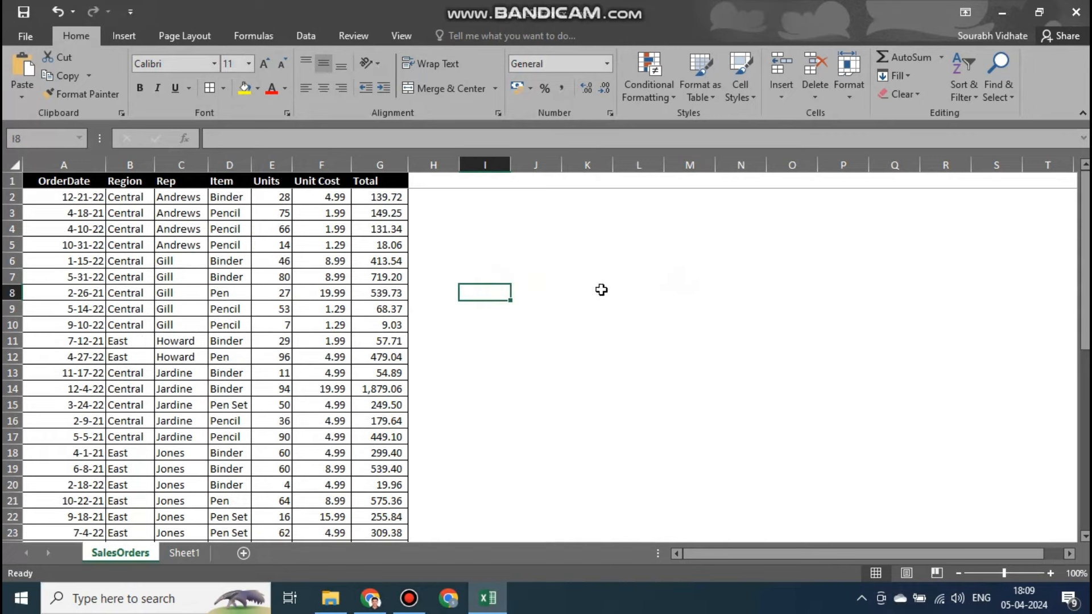
# - Enter LIKE in capital letters in the empty cell K6 beside the SalesOrders table
pyautogui.click(604, 263)
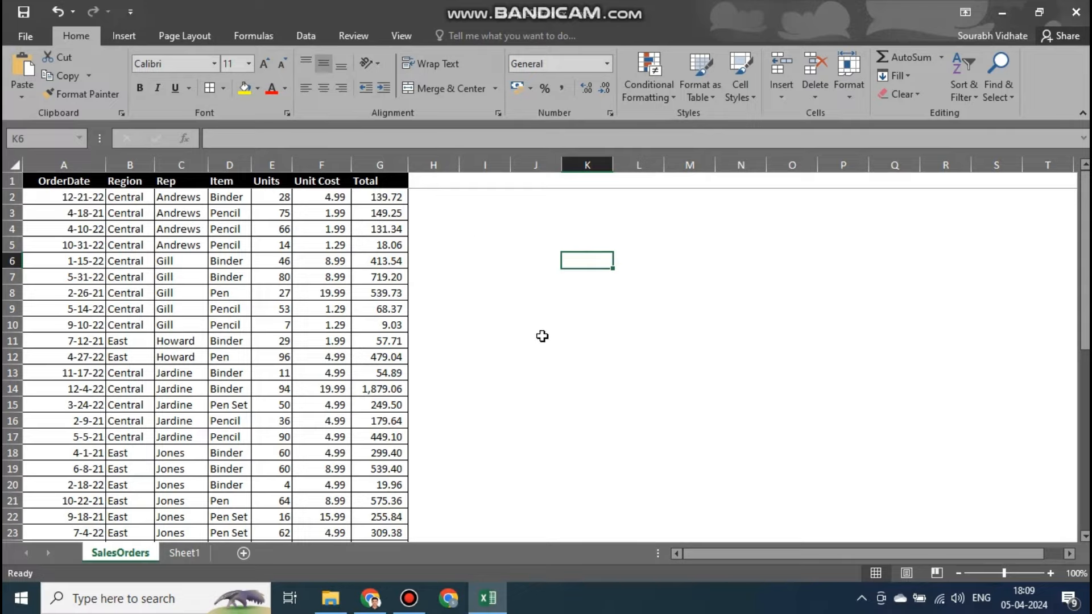
pyautogui.write('lIKE')
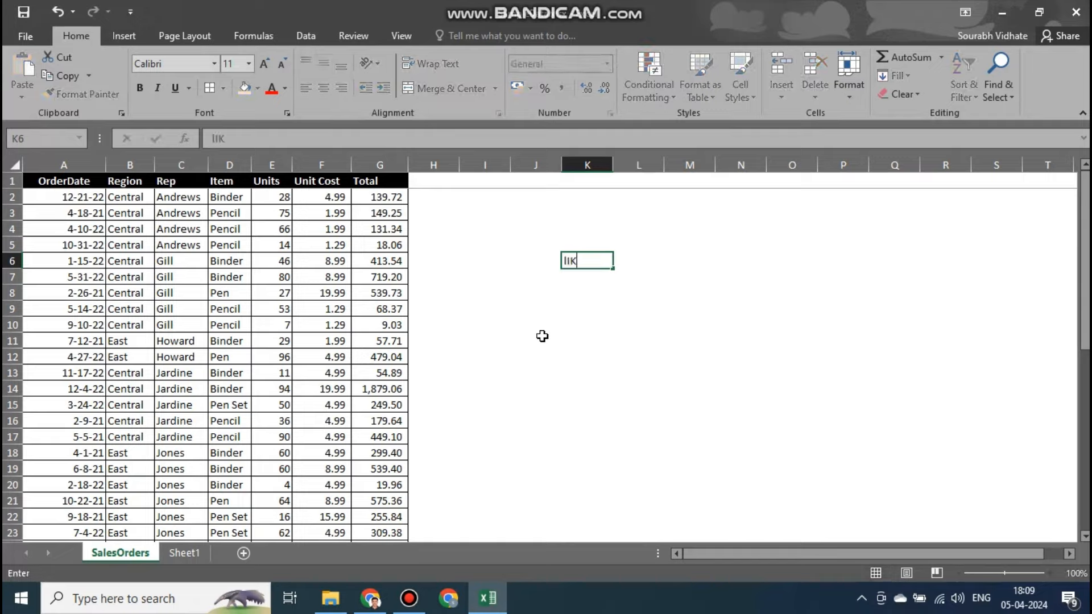
pyautogui.press('BackSpace')
pyautogui.press('BackSpace')
pyautogui.press('BackSpace')
pyautogui.press('BackSpace')
pyautogui.write('LIKE')
pyautogui.press('Return')
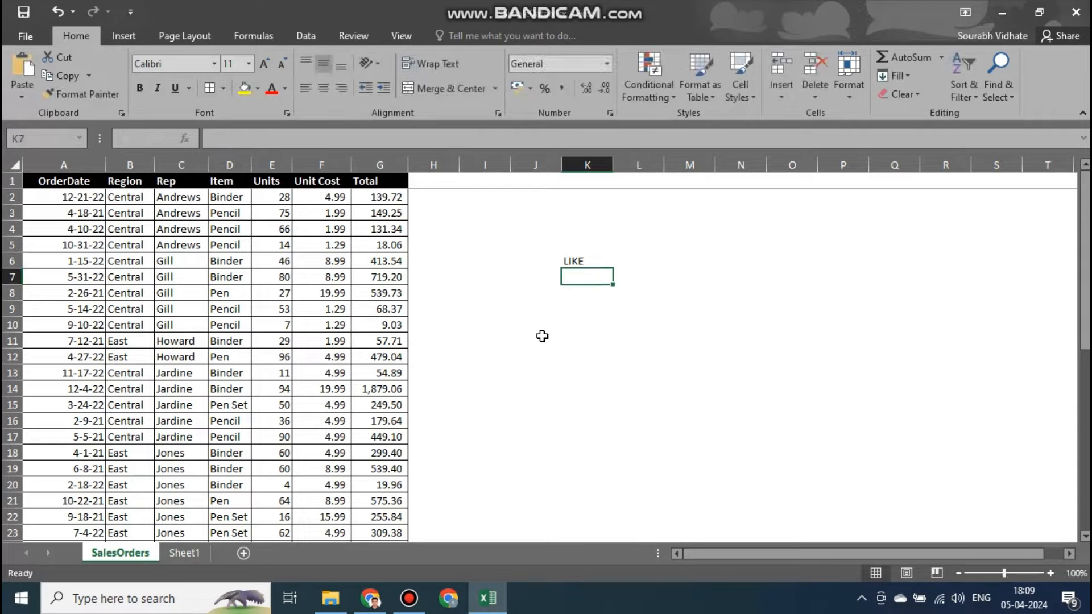
# - Enter SUBSCRIBE in cell K7 and SHARE in cell K8
pyautogui.write('SUBSCR')
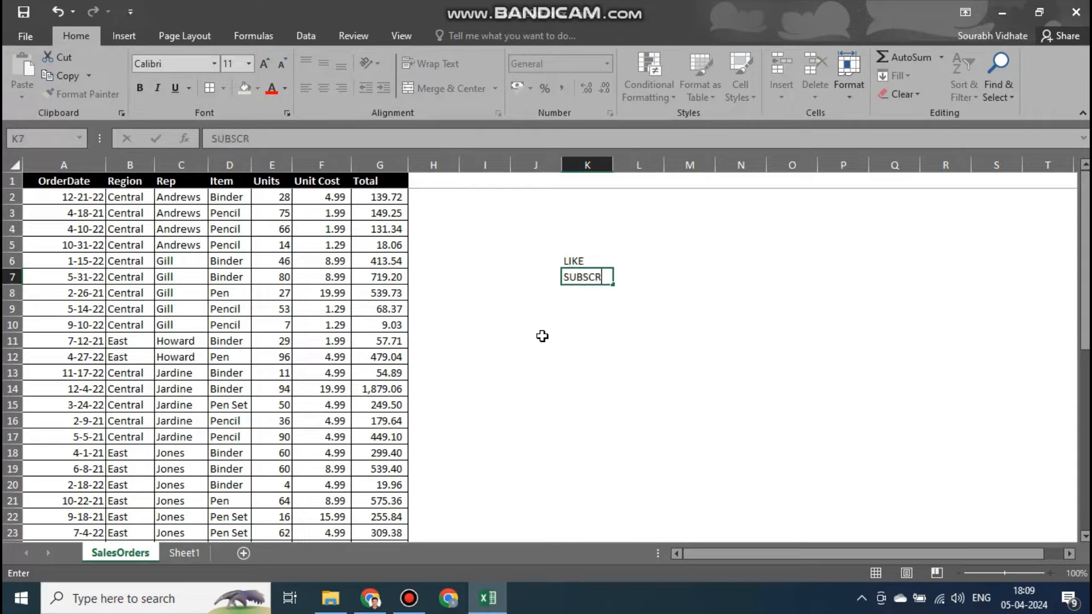
pyautogui.write('IBE')
pyautogui.press('Return')
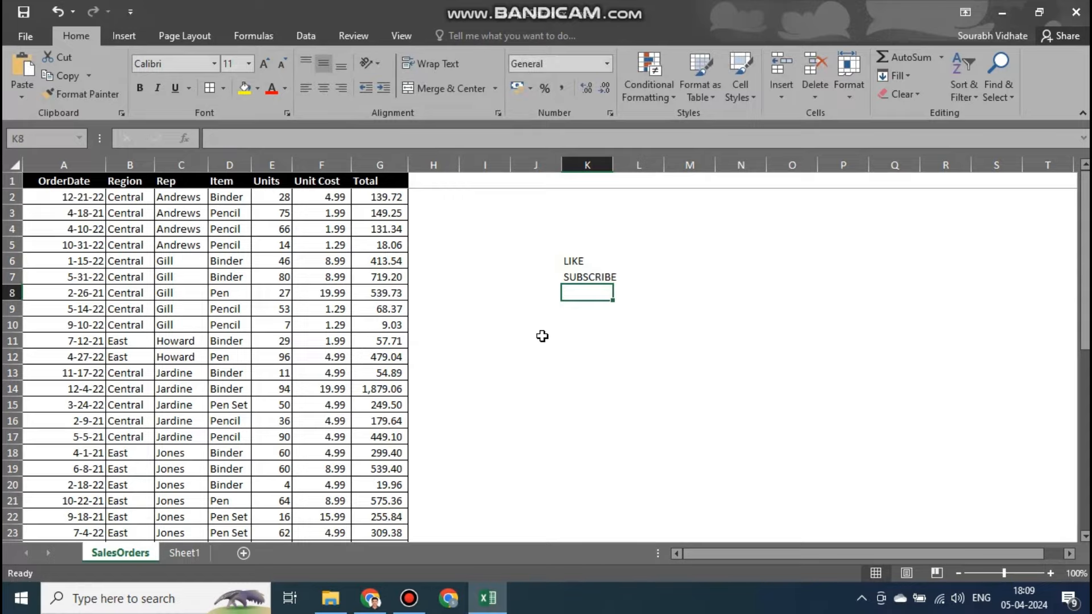
pyautogui.write('SHARE')
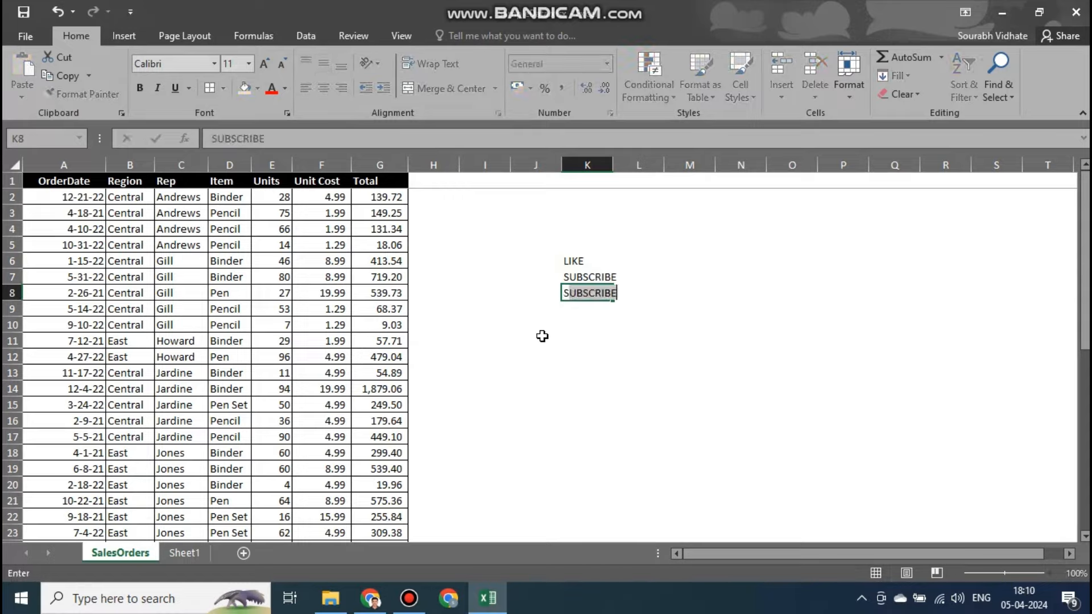
pyautogui.press('Return')
# - Make the words in K6:K8 bold and select the surrounding range J5:L10
pyautogui.press('Up')
pyautogui.press('Up')
pyautogui.press('Up')
pyautogui.hotkey('shift', 'Down')
pyautogui.hotkey('shift', 'Down')
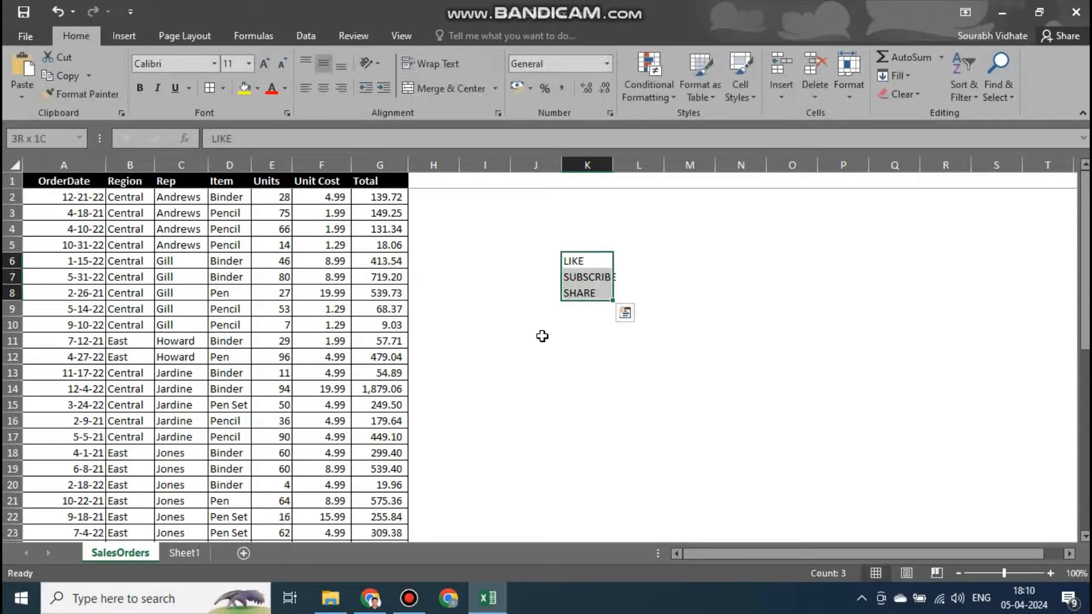
pyautogui.hotkey('ctrl', 'b')
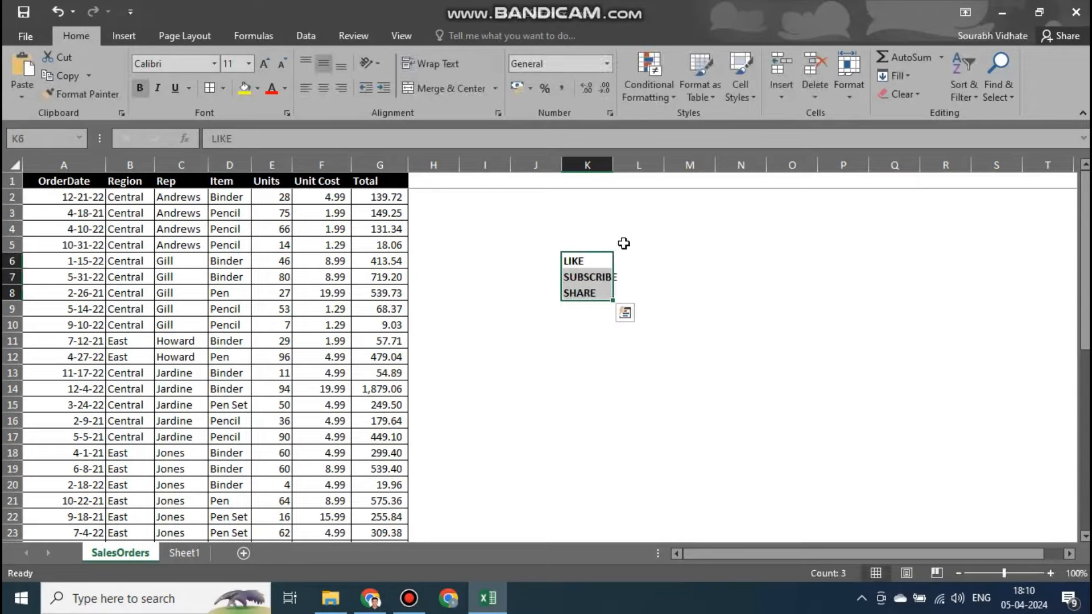
pyautogui.moveTo(535, 244); pyautogui.dragTo(654, 327)
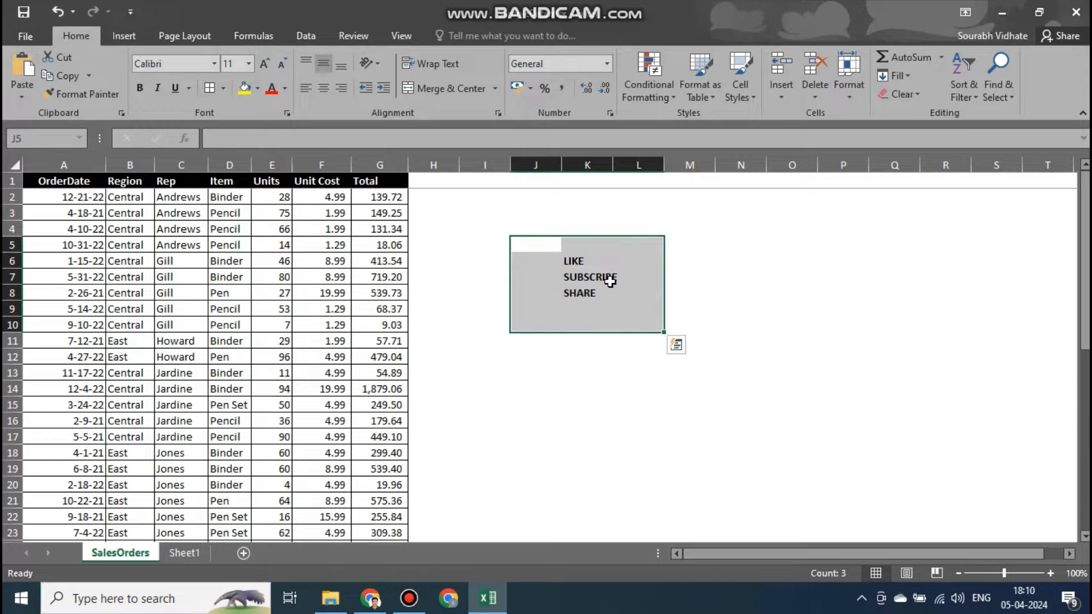